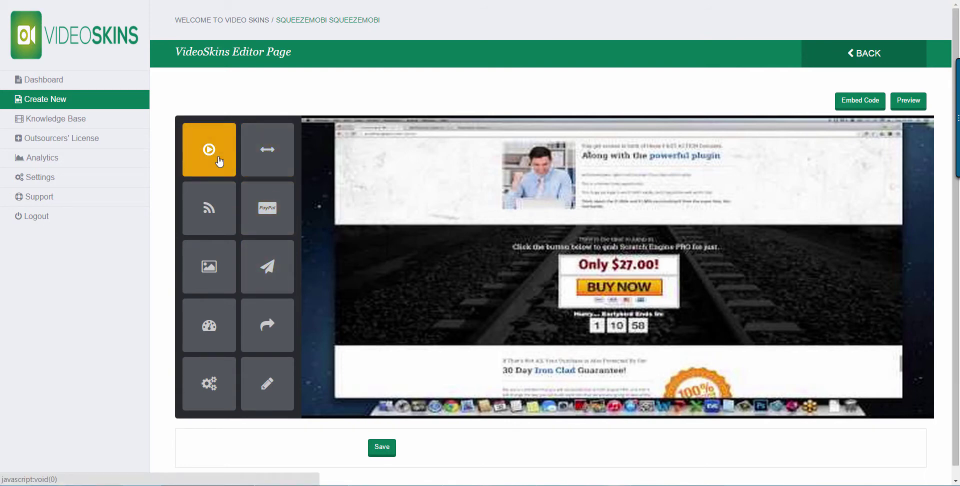
Drop a play button onto the video, add the player bar, and move the black bar to the bottom edge
left_click_drag(220, 161, 605, 240)
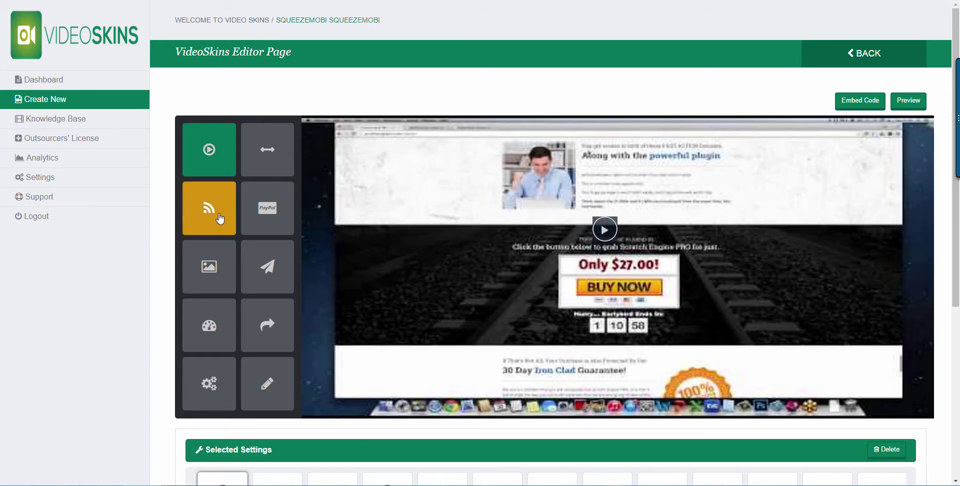
left_click_drag(268, 150, 407, 127)
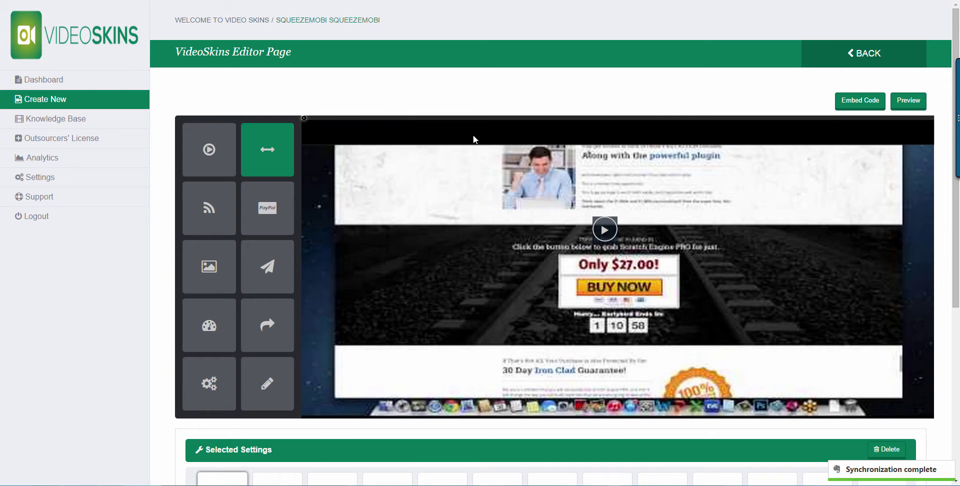
left_click_drag(508, 139, 514, 424)
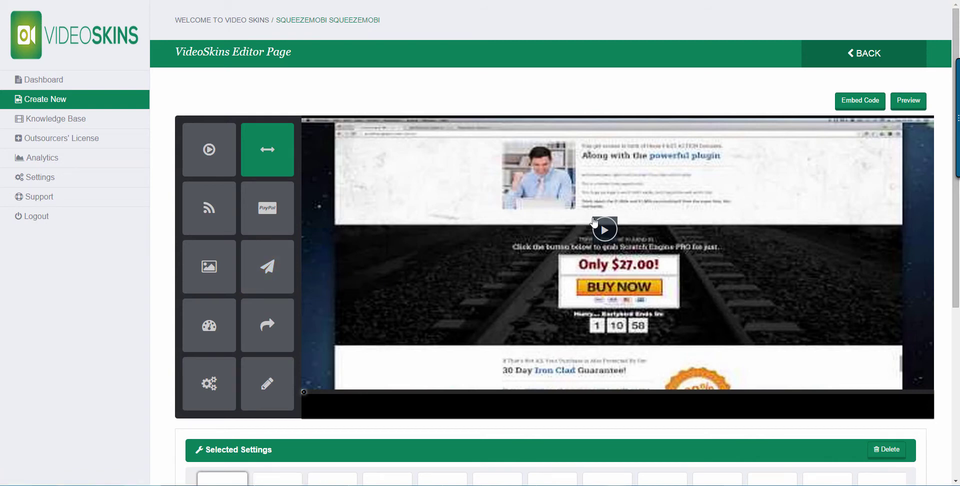
Drop an email opt-in form onto the video
left_click(272, 270)
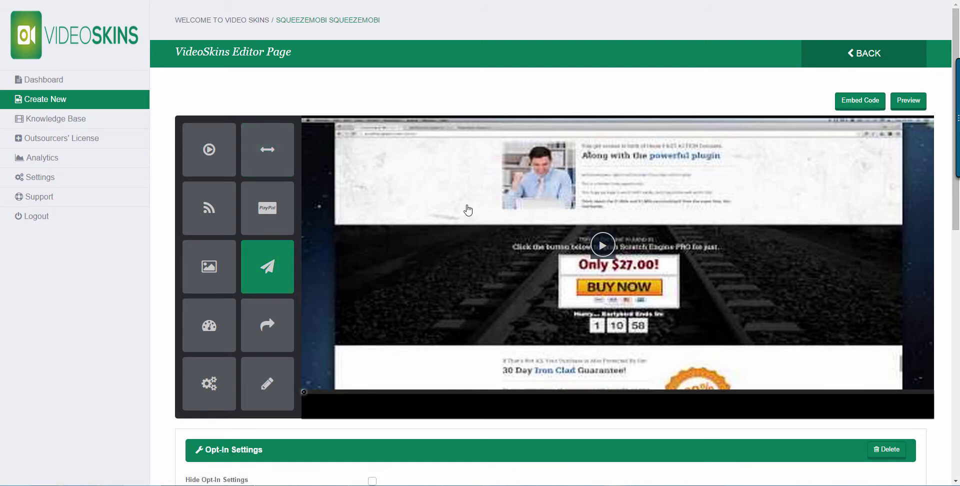
left_click_drag(268, 267, 517, 332)
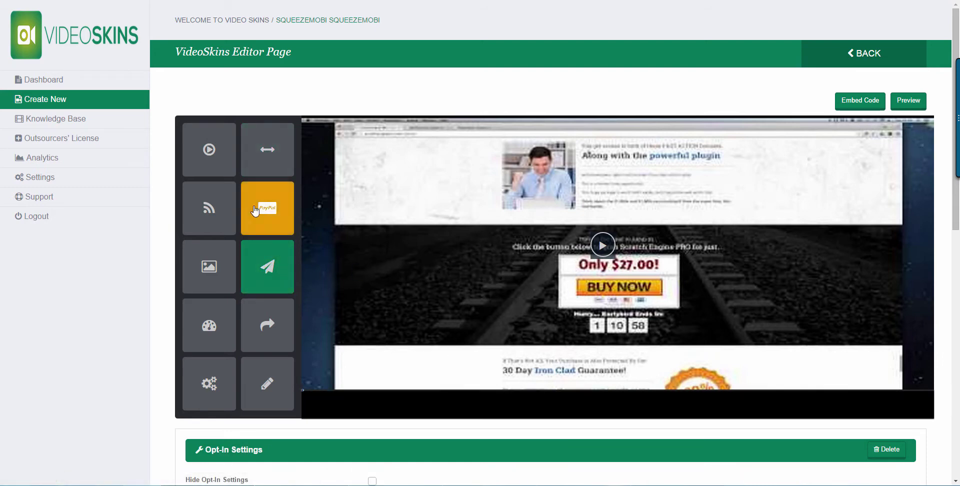
left_click_drag(267, 208, 525, 288)
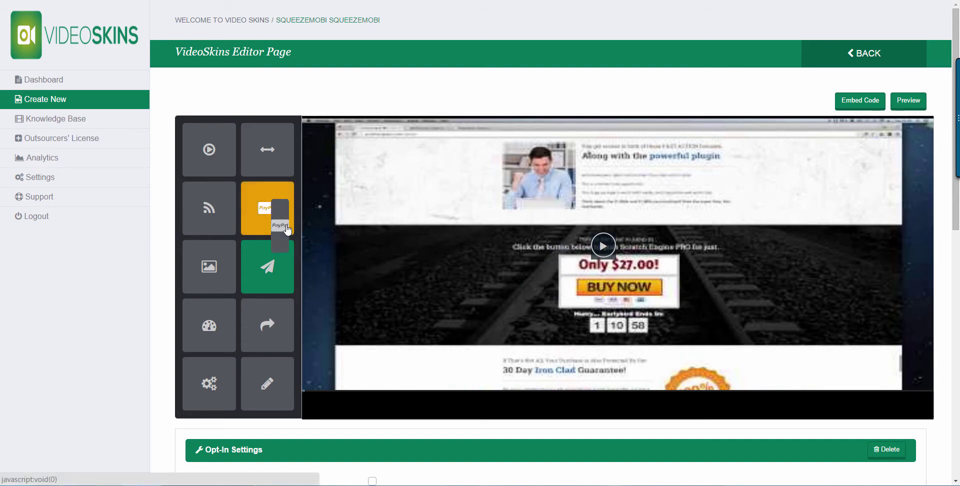
scroll(283, 206, "down", 5)
scroll(282, 206, "up", 3)
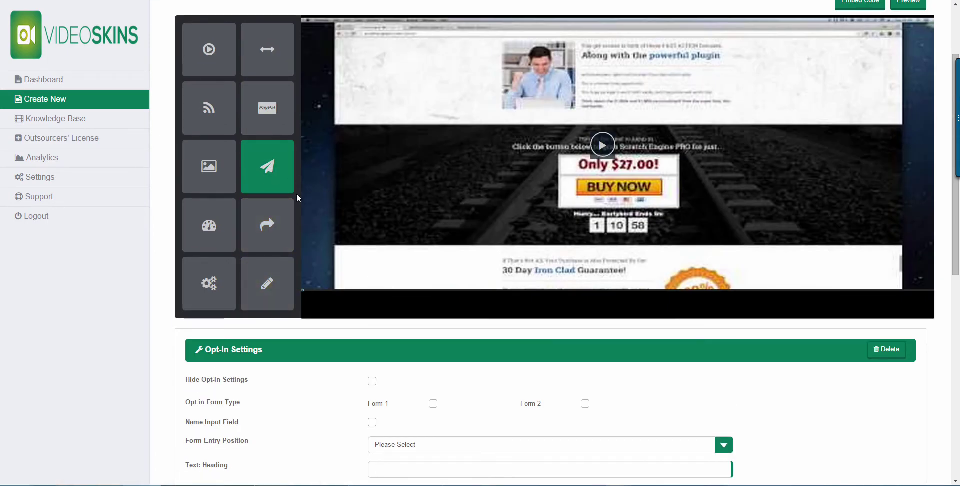
scroll(296, 197, "down", 2)
Compare the Form 1 and Form 2 opt-in layouts, keeping the Form 1 bottom Subscribe bar
left_click(724, 344)
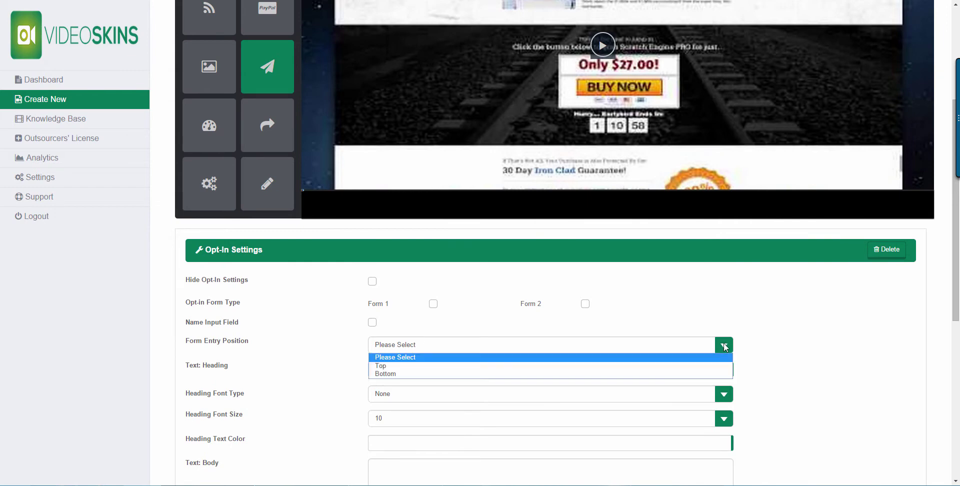
left_click(723, 345)
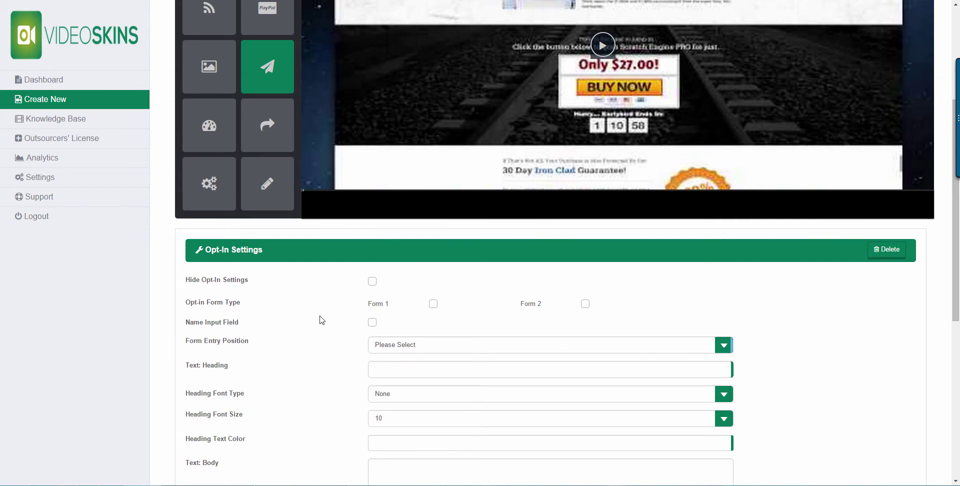
left_click(433, 303)
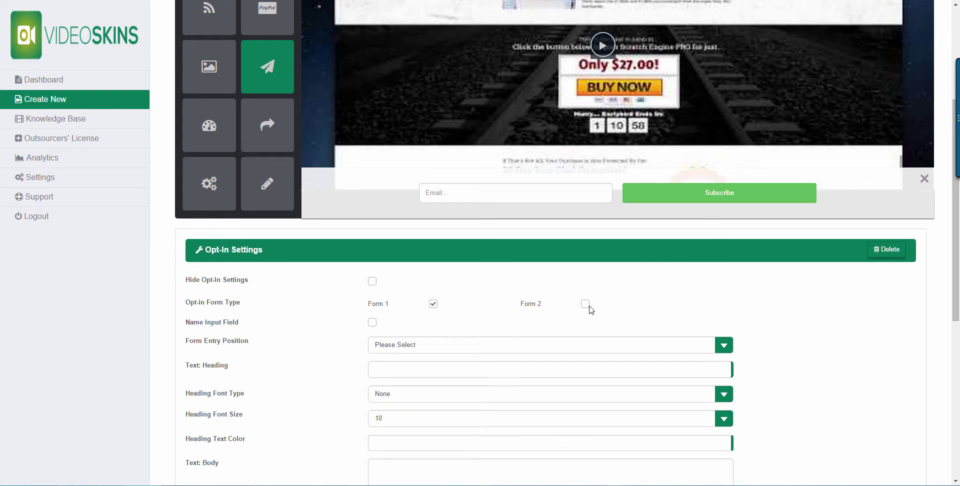
left_click(433, 304)
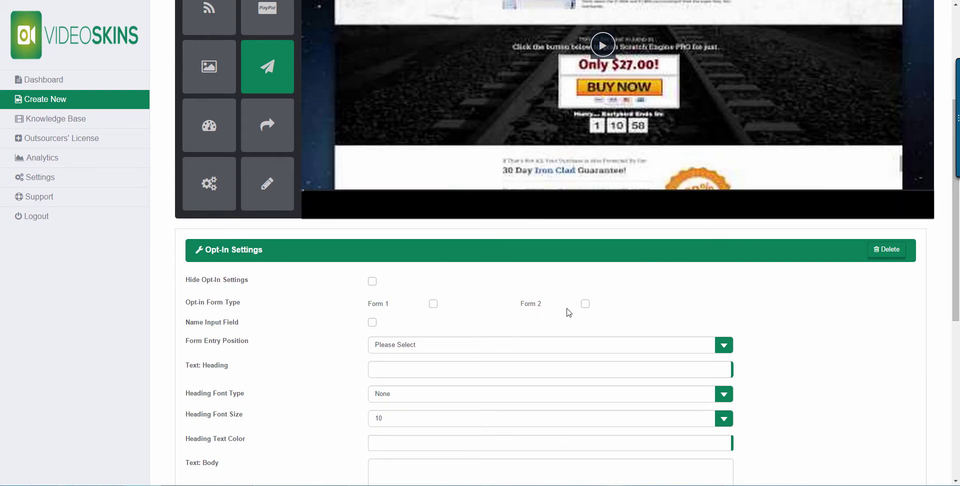
left_click(586, 304)
scroll(588, 309, "up", 2)
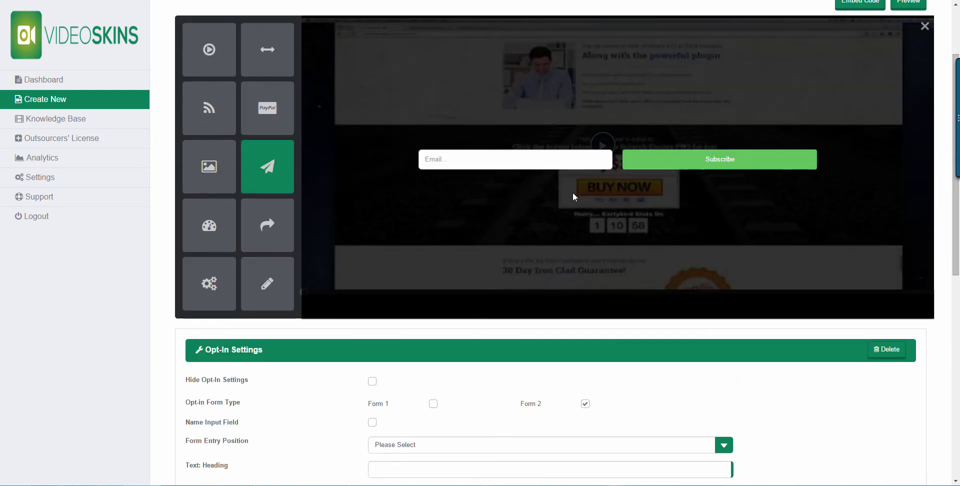
left_click(586, 404)
left_click(433, 404)
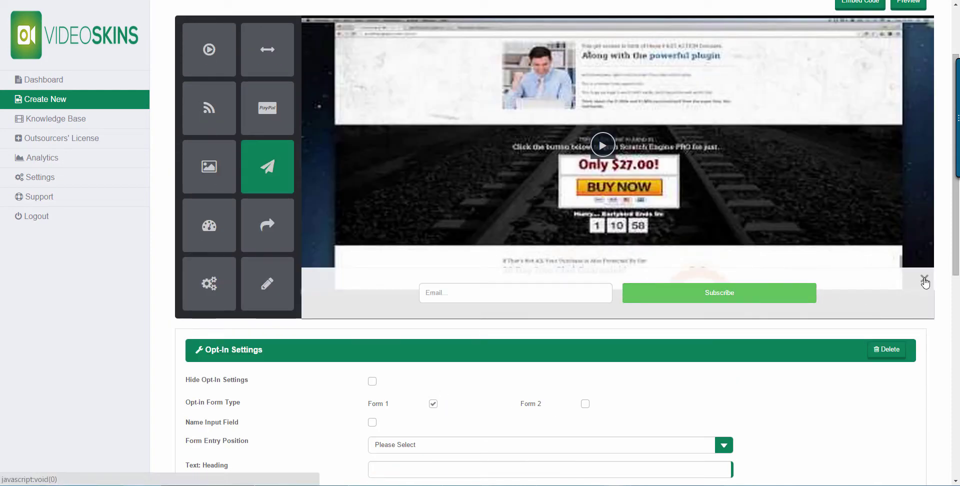
scroll(438, 279, "down", 3)
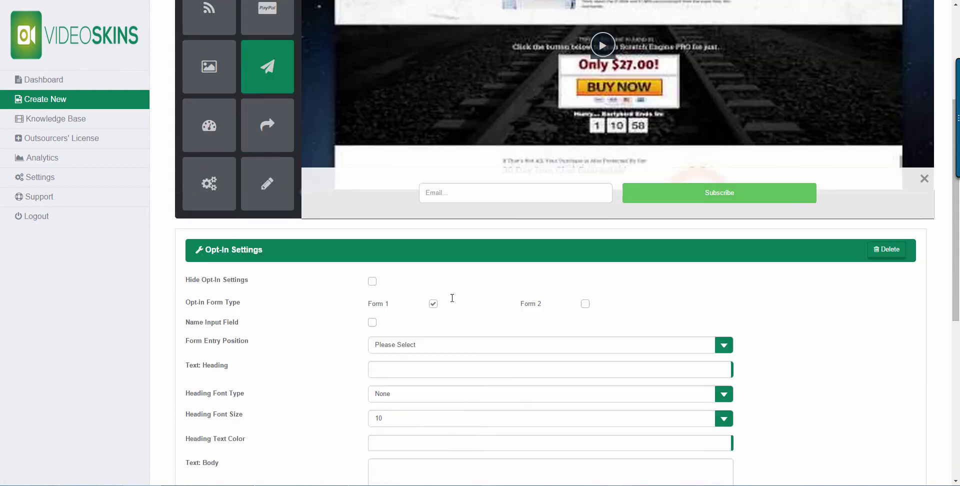
Remove the Form 1 opt-in bar, discard a trial edit tab, and drop a countdown timer onto the video
left_click(434, 254)
scroll(370, 265, "up", 1)
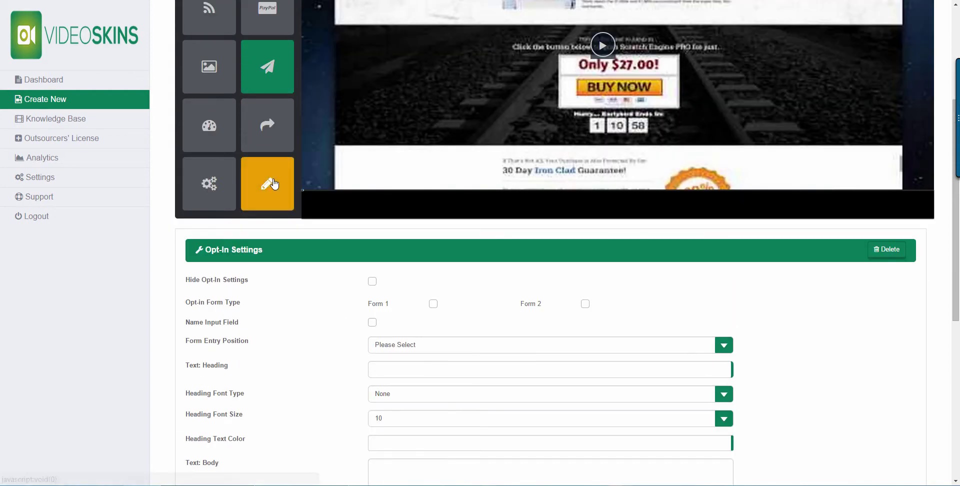
scroll(425, 210, "up", 3)
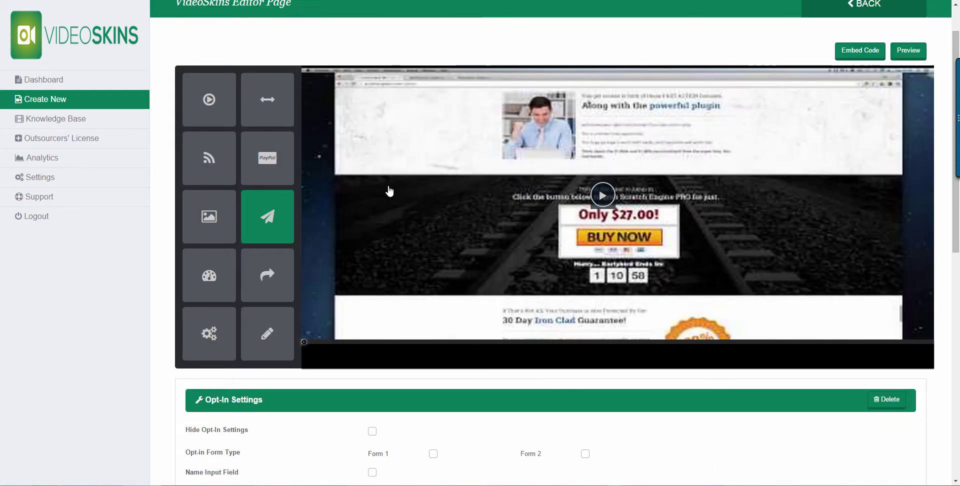
left_click(267, 334)
mouse_move(435, 242)
left_mouse_down()
mouse_move(426, 140)
mouse_move(407, 150)
mouse_move(317, 83)
mouse_move(308, 95)
mouse_move(320, 95)
left_mouse_up()
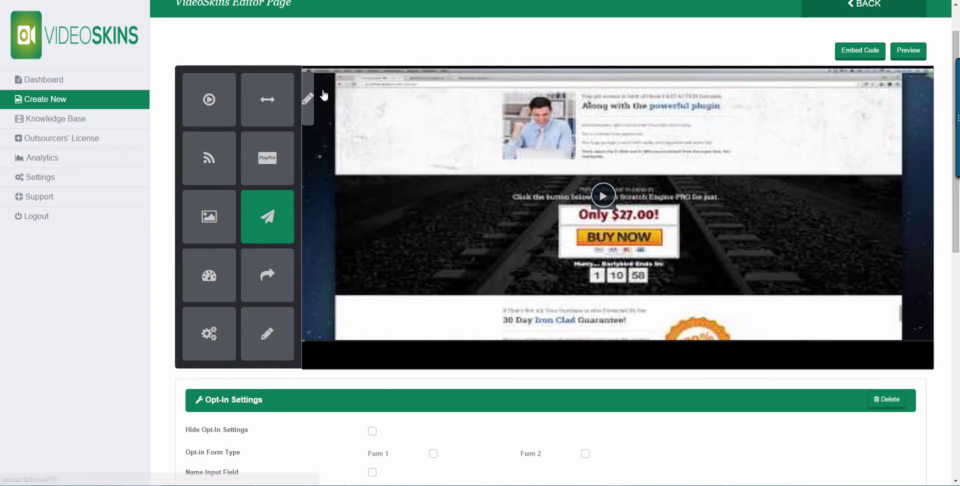
left_click(264, 337)
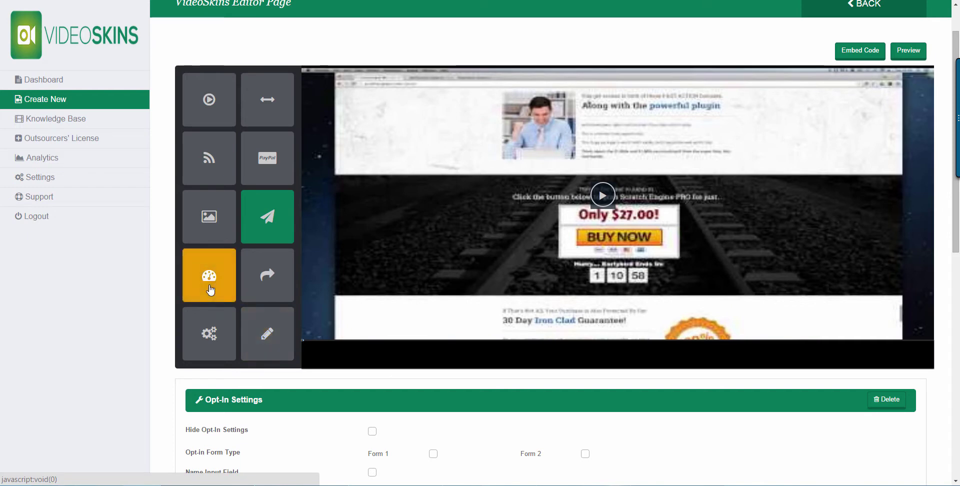
left_click_drag(210, 281, 534, 300)
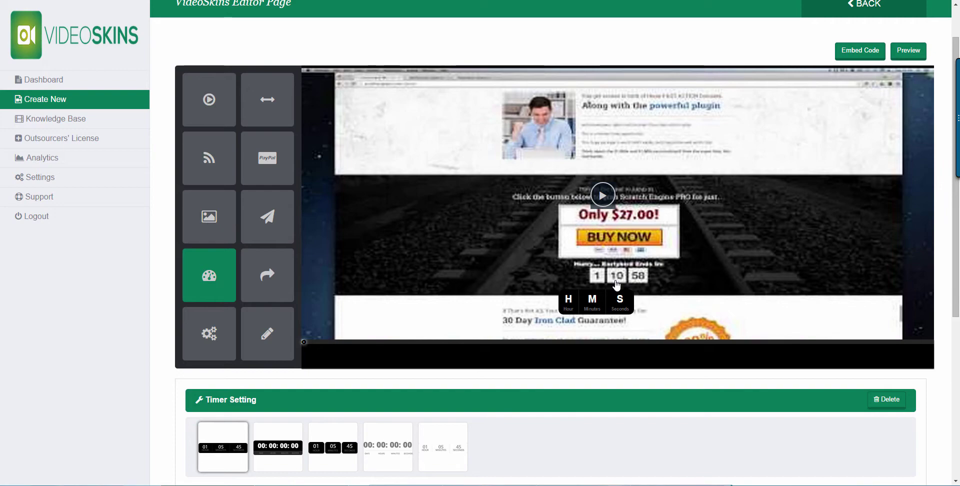
Pick the black-box hours-minutes-seconds timer style and edit the Animation Delay value
scroll(464, 320, "down", 2)
left_click(297, 348)
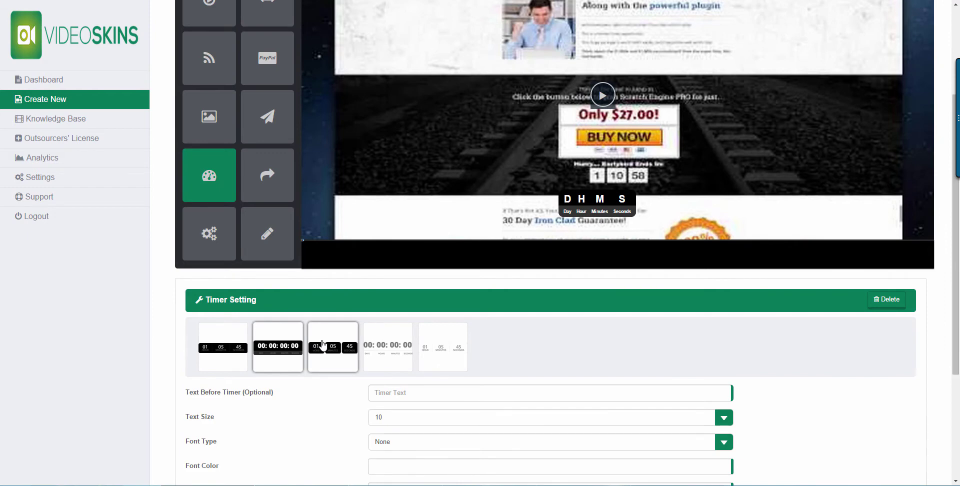
scroll(325, 345, "down", 2)
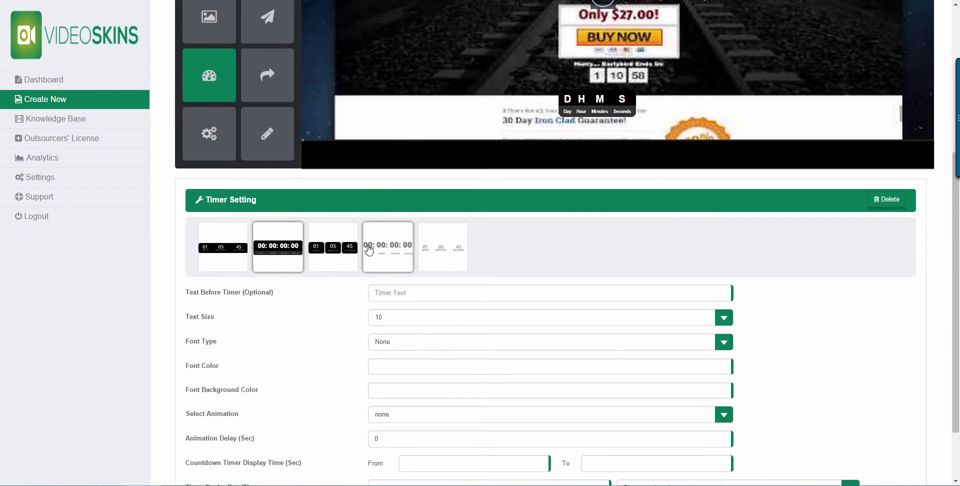
left_click(350, 252)
scroll(448, 260, "down", 2)
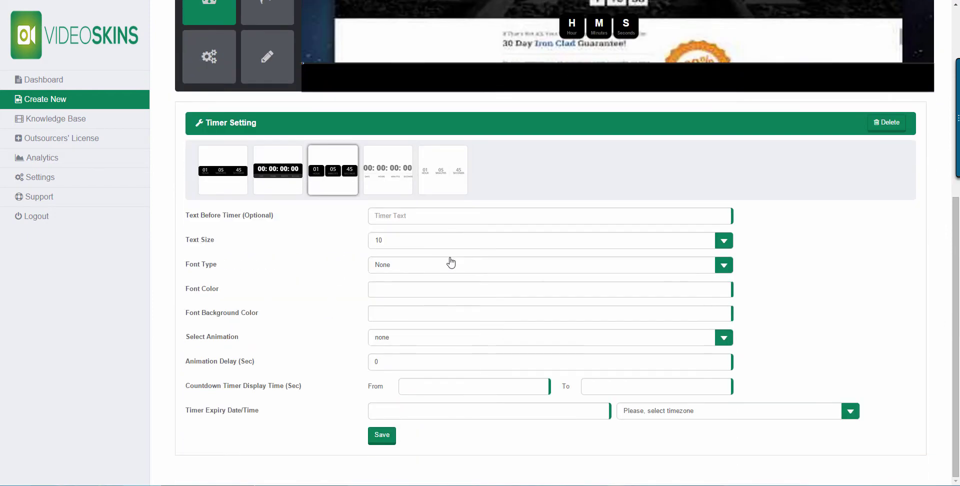
left_click(418, 362)
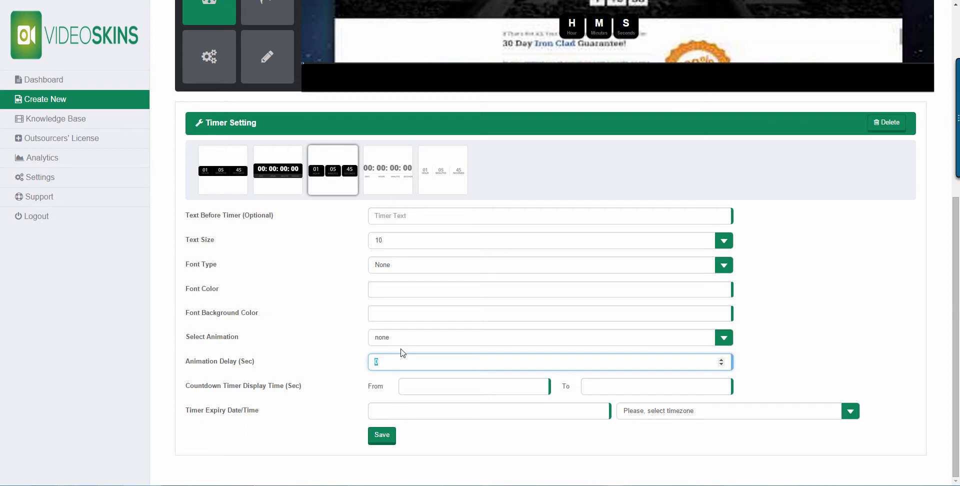
scroll(404, 352, "up", 3)
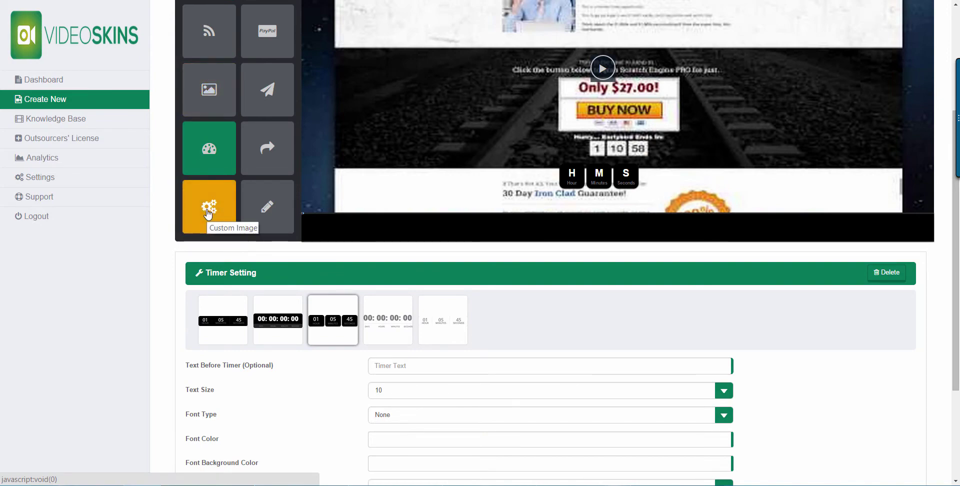
Place a redirect button near the video's top and a PayPal Donate button over the countdown
left_click(205, 225)
scroll(366, 266, "down", 1)
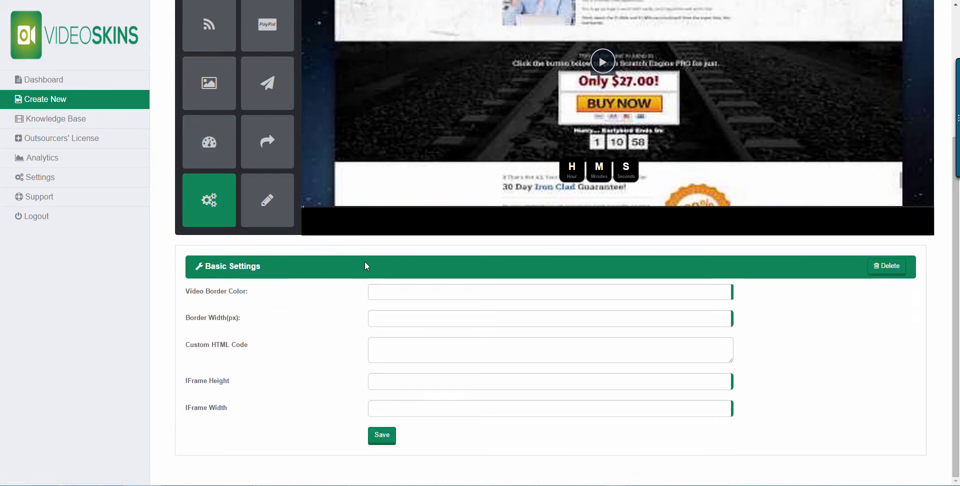
scroll(335, 277, "up", 4)
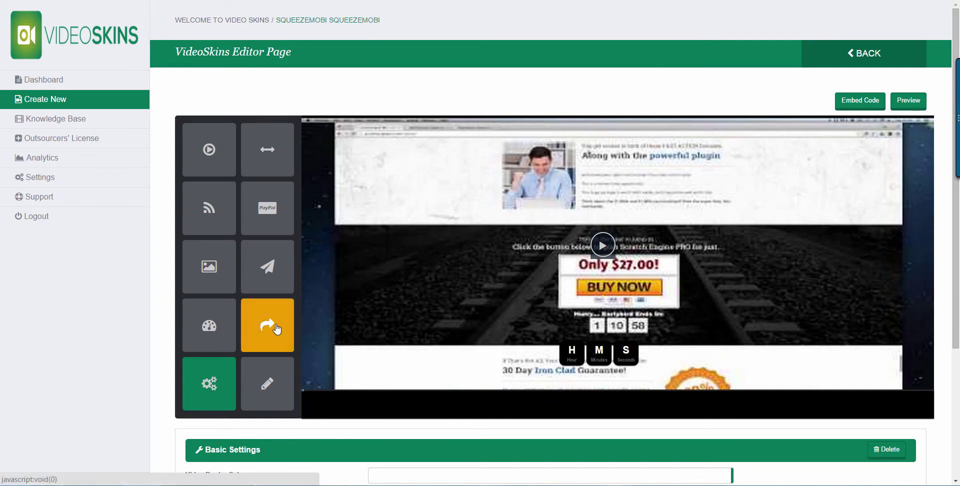
left_click(265, 324)
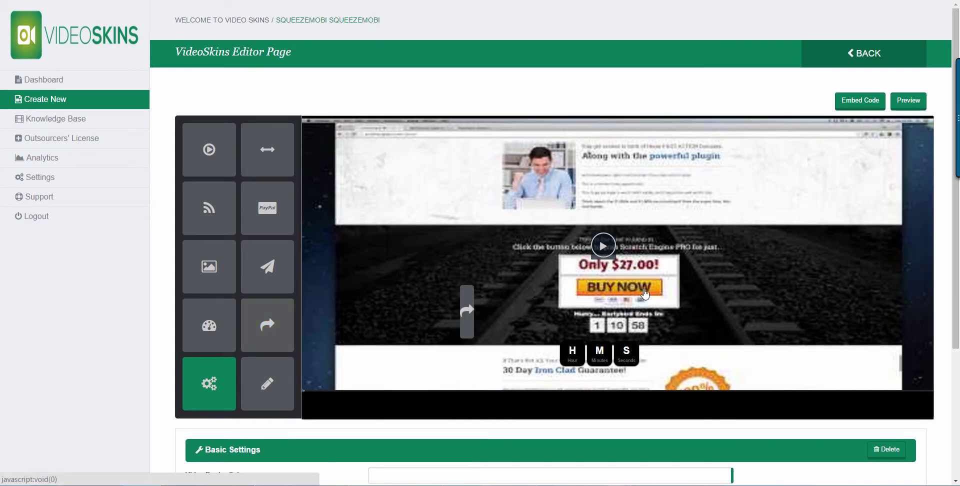
left_click_drag(510, 263, 519, 161)
left_click(267, 208)
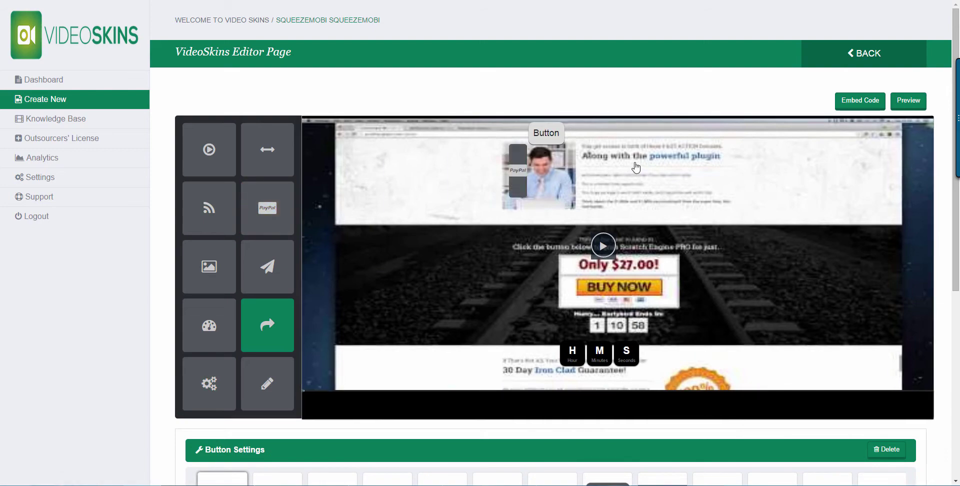
left_click_drag(642, 158, 620, 341)
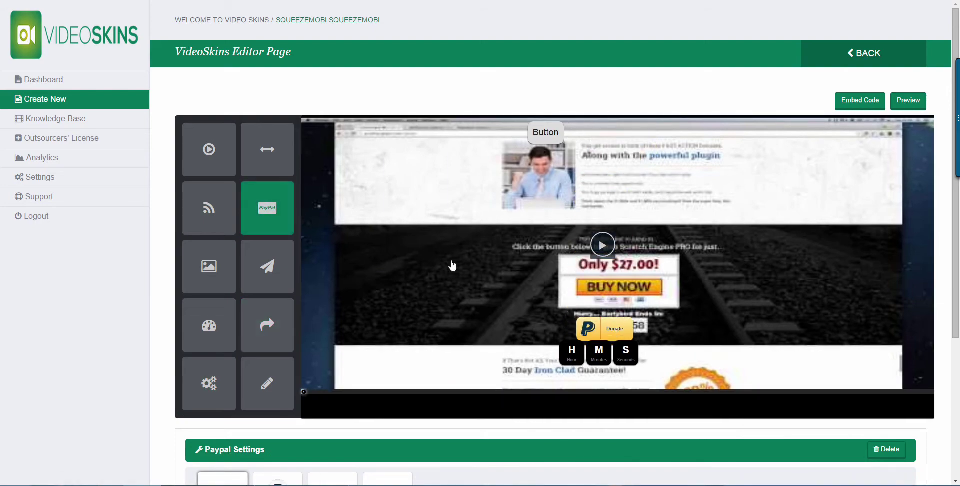
Switch PayPal to the Check out with PayPal style below BUY NOW, and move Button onto the photo
scroll(453, 265, "down", 4)
left_click(386, 304)
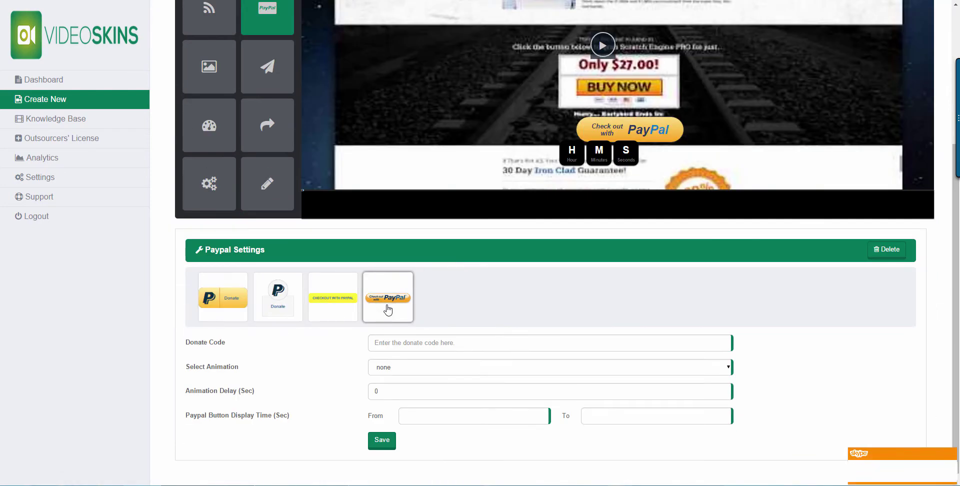
left_click(349, 287)
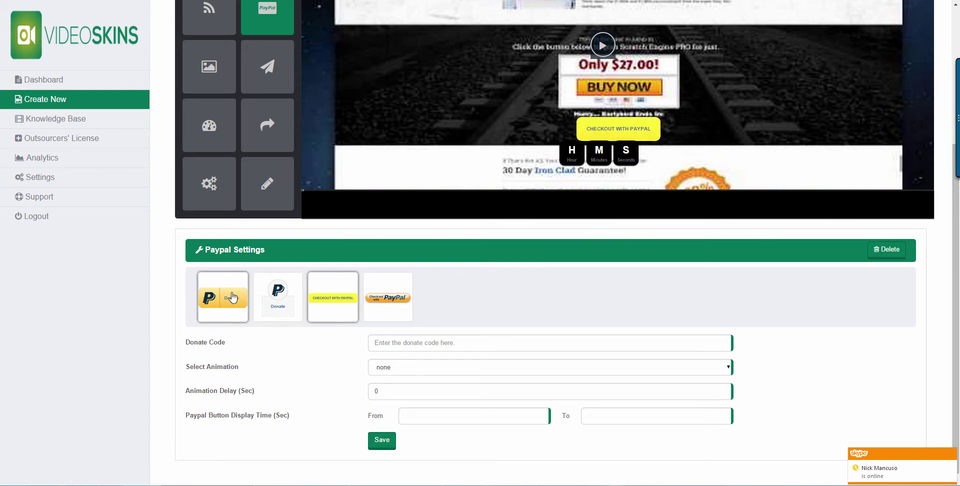
left_click(265, 298)
left_click(388, 285)
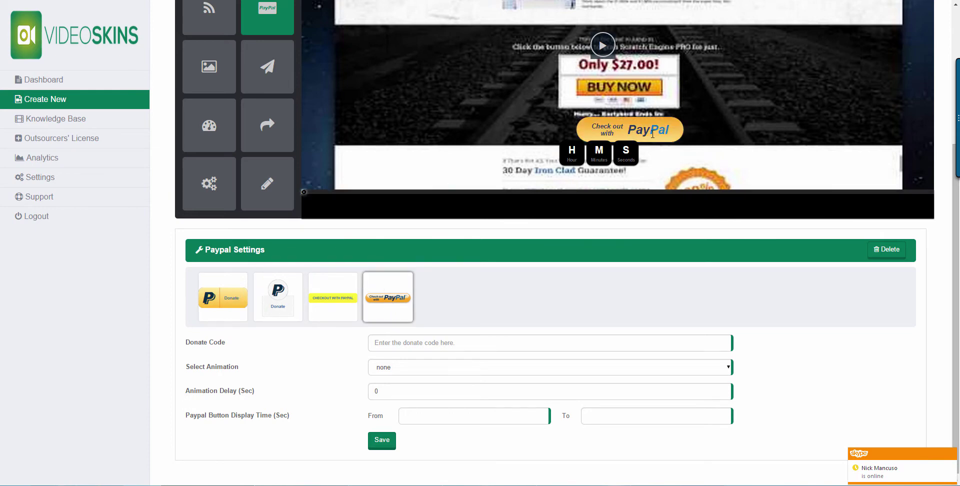
left_click_drag(655, 121, 623, 126)
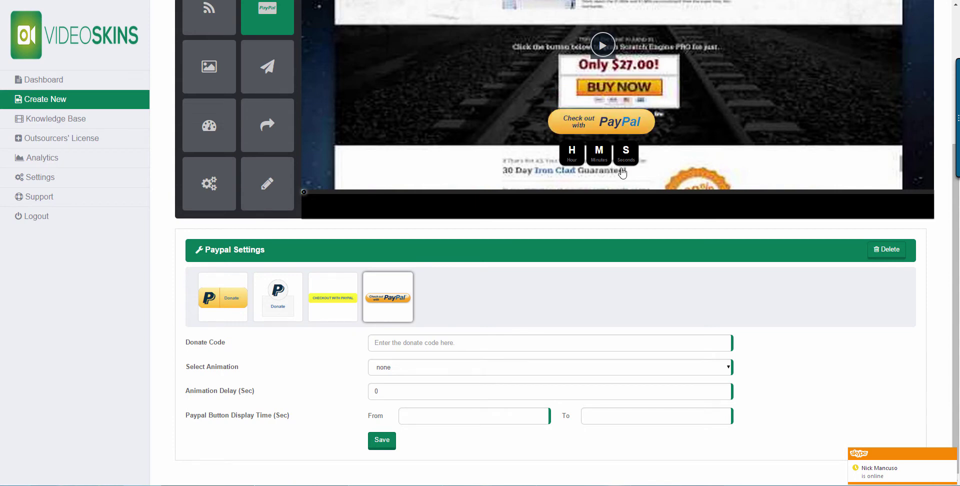
left_click_drag(623, 159, 624, 168)
left_click_drag(619, 132, 618, 146)
scroll(632, 151, "up", 3)
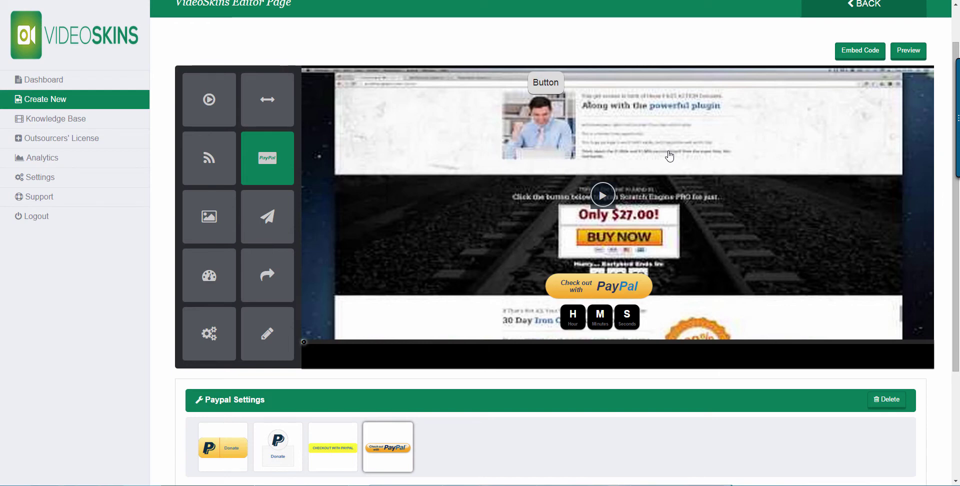
left_click_drag(550, 81, 533, 154)
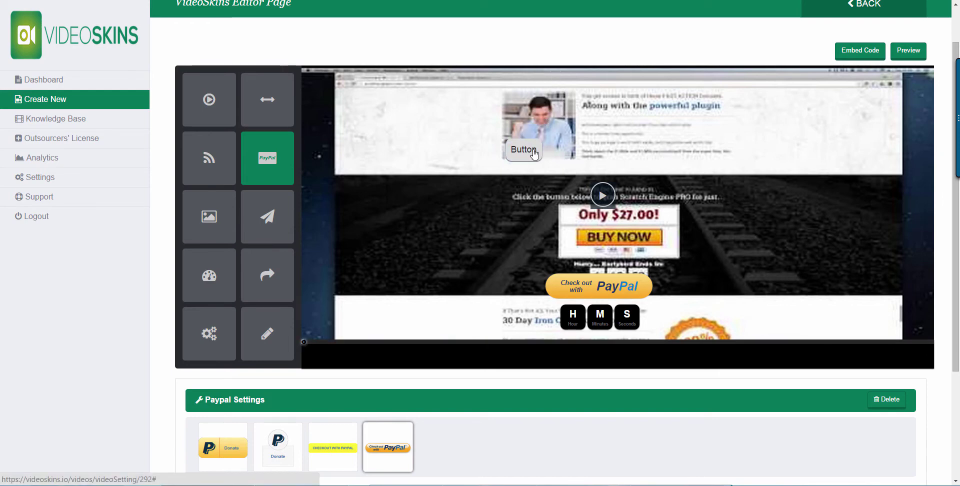
Replace the PayPal overlay with a fresh Check out with PayPal button and fine-tune the timer and Button positions
left_click(887, 399)
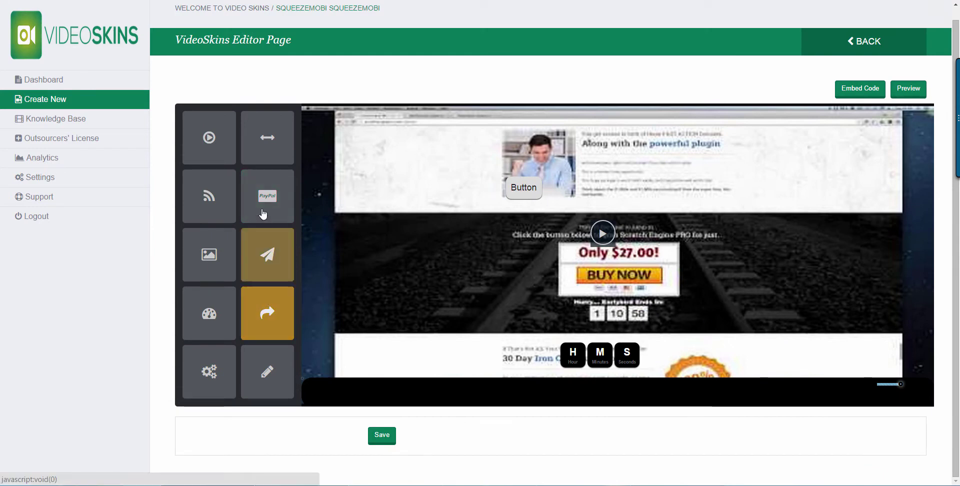
left_click_drag(268, 196, 596, 322)
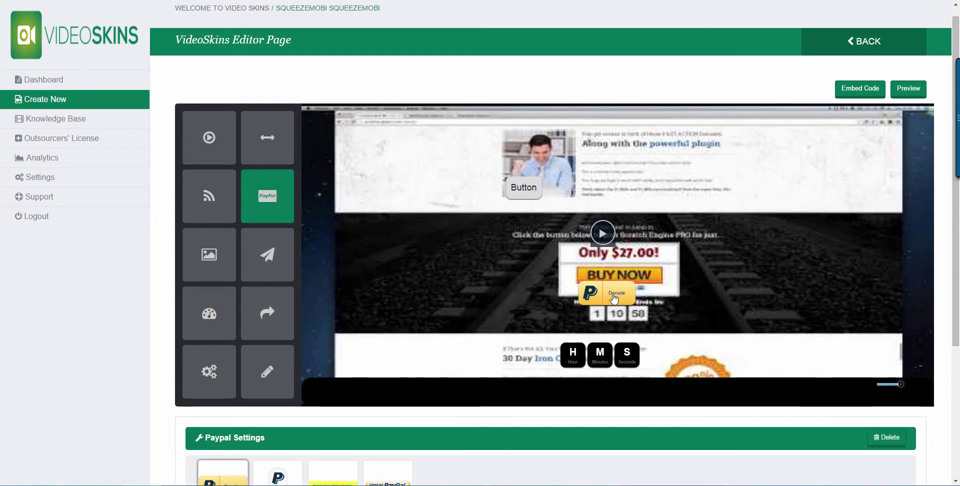
scroll(402, 455, "down", 1)
left_click(395, 434)
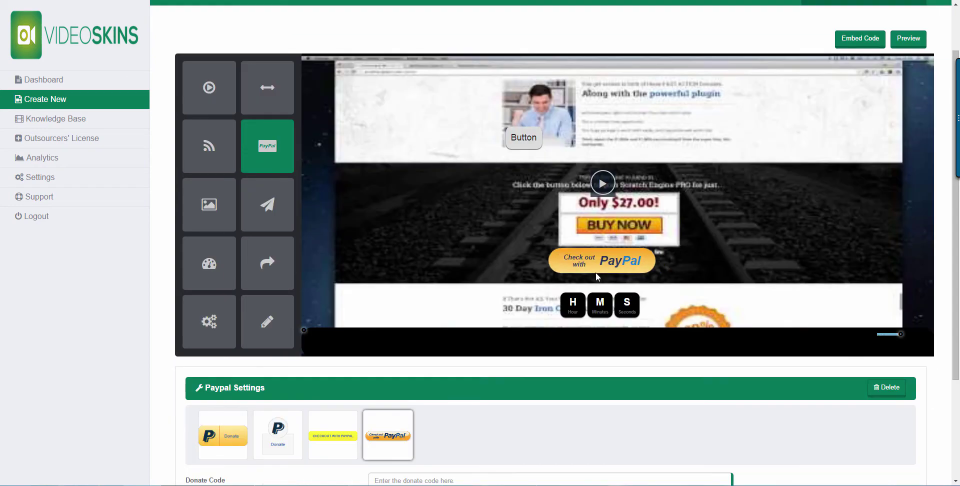
left_click_drag(596, 277, 594, 284)
scroll(531, 150, "up", 1)
scroll(589, 200, "down", 4)
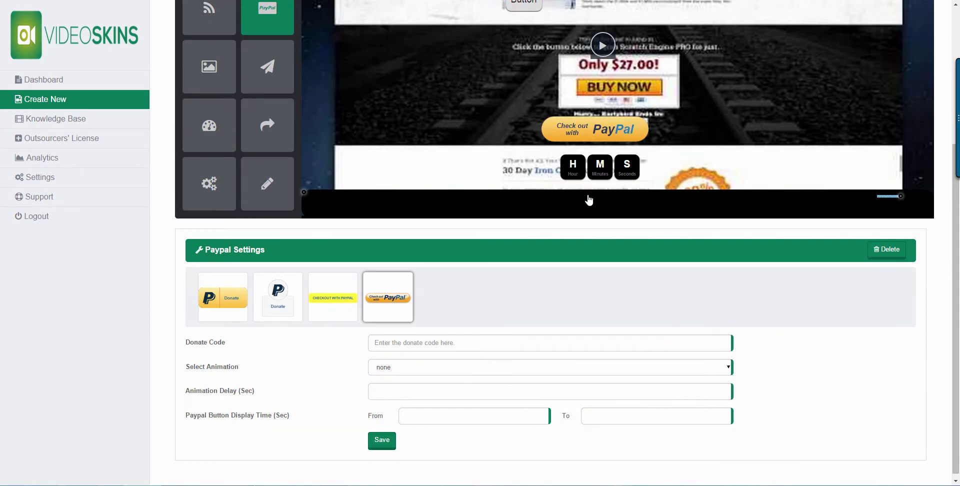
scroll(530, 107, "up", 4)
scroll(505, 197, "down", 2)
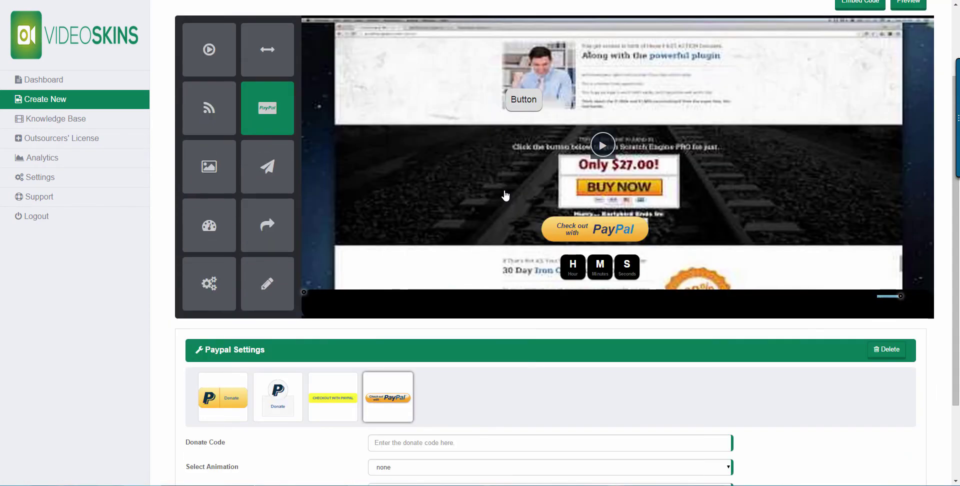
left_click_drag(593, 275, 587, 272)
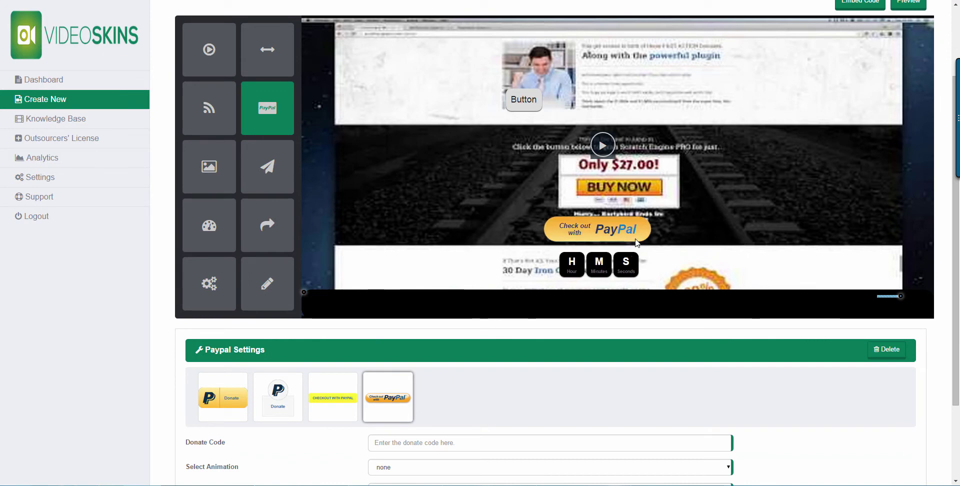
left_click_drag(546, 102, 507, 105)
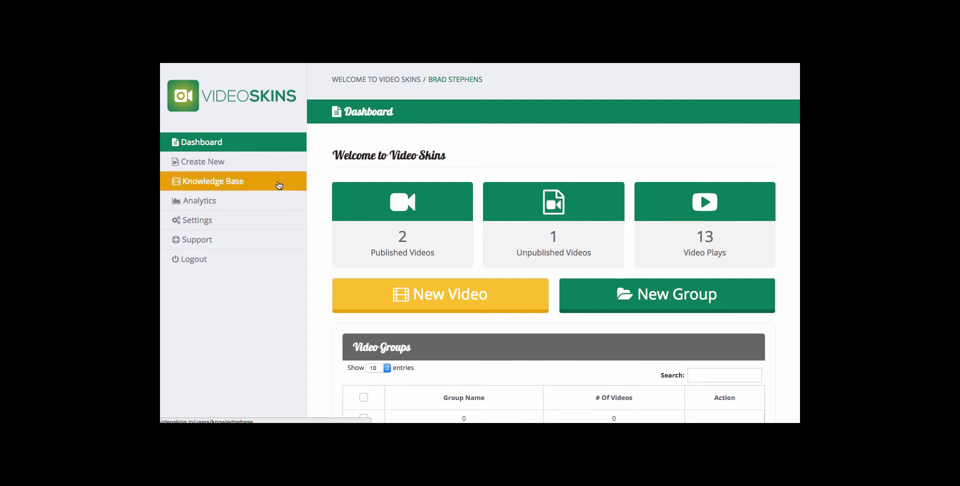
Create a Published, YouTube-hosted video 'VideoSkins Demo' from the pasted link and continue to its editor
left_click(258, 165)
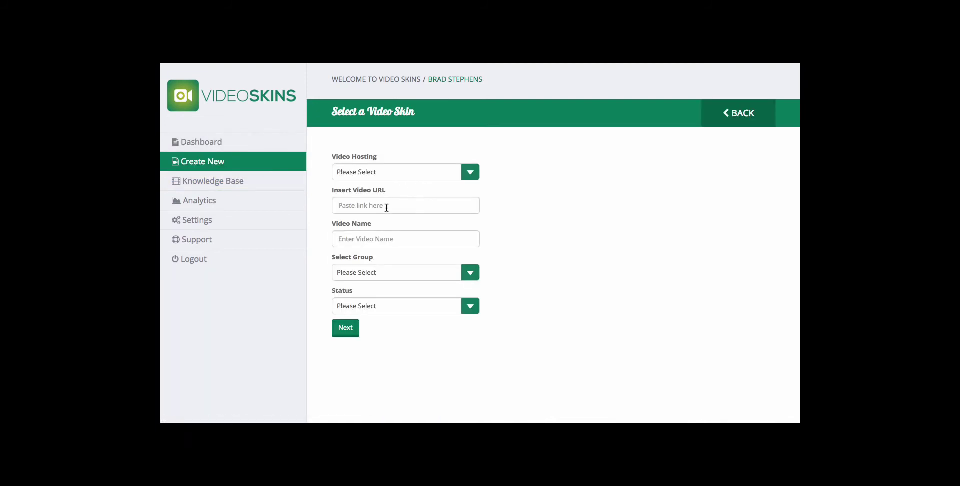
left_click(386, 207)
key("ctrl+v")
left_click(514, 199)
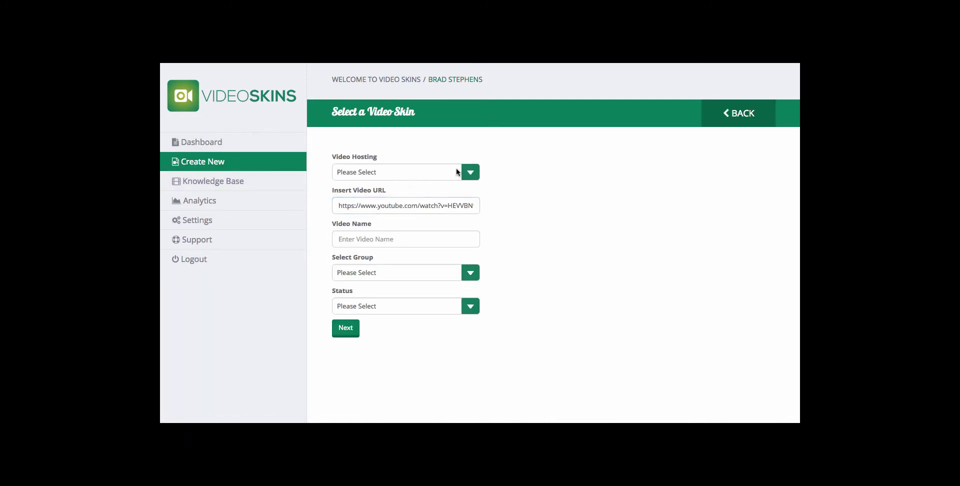
left_click(456, 170)
left_click(429, 179)
type("VideoSkins")
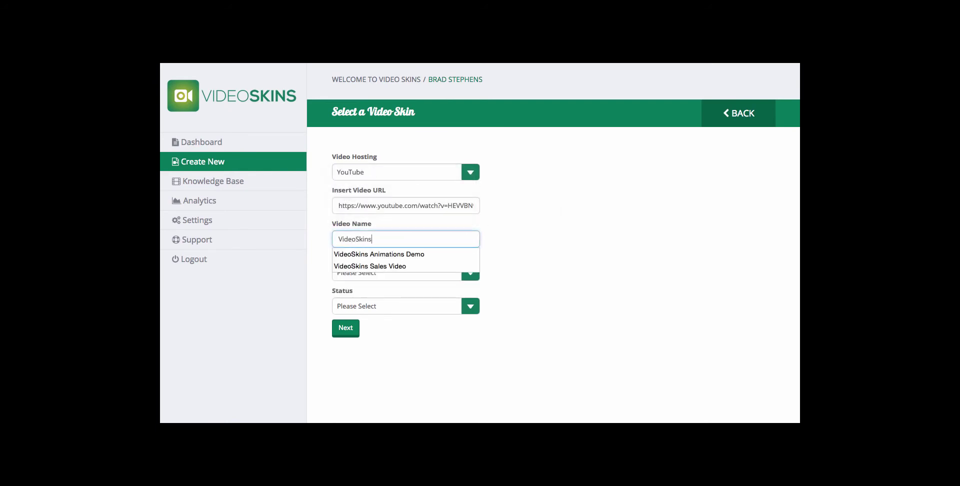
type(" Demo")
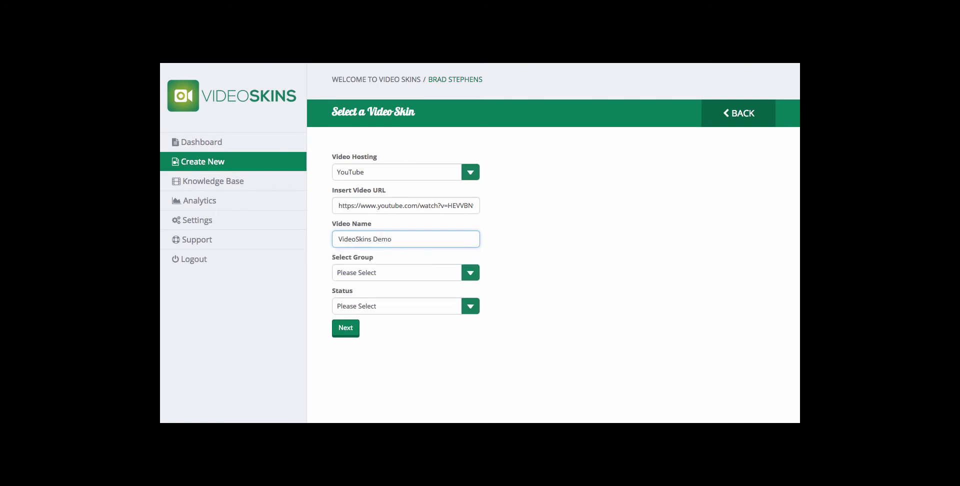
left_click(409, 307)
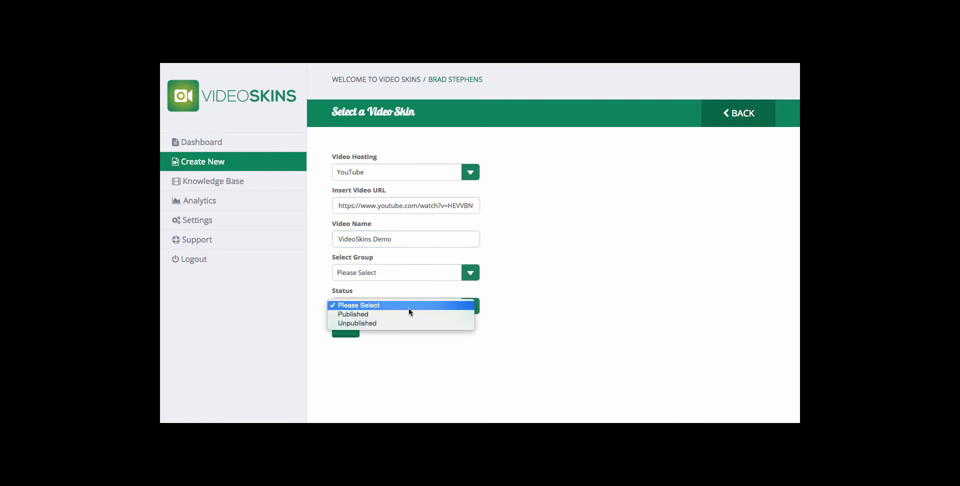
left_click(380, 313)
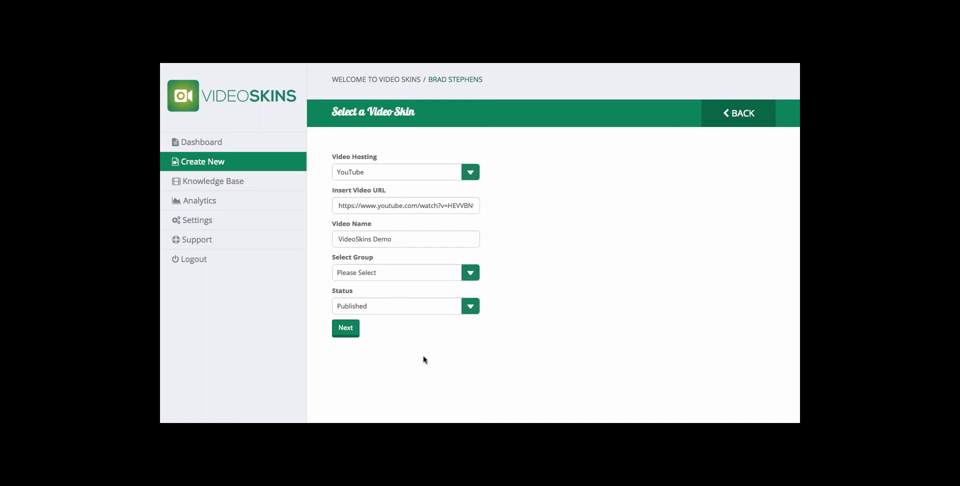
left_click(353, 328)
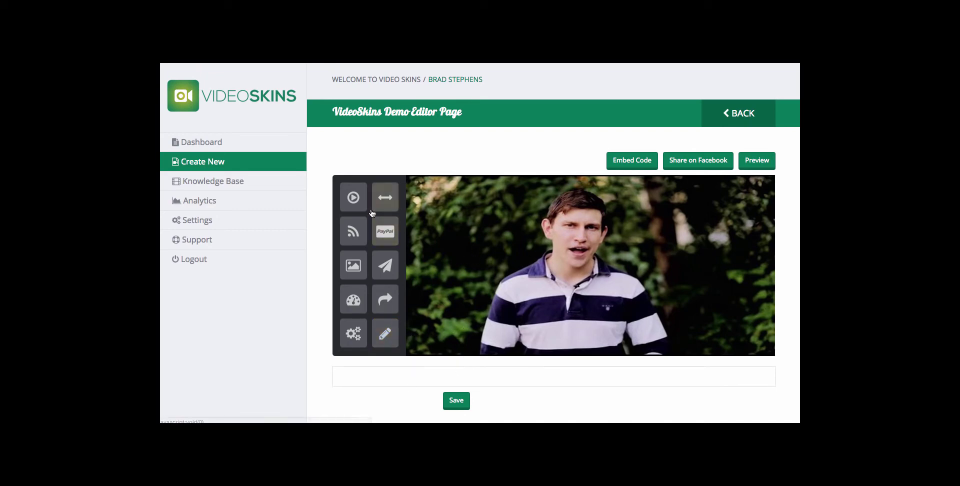
Choose the fifth play bar skin and colour the play bar green
left_click(385, 197)
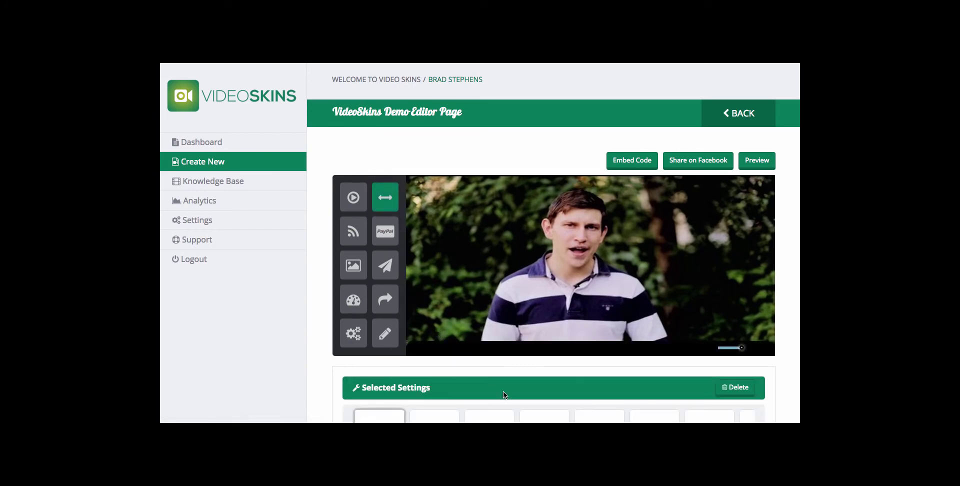
scroll(780, 391, "down", 1)
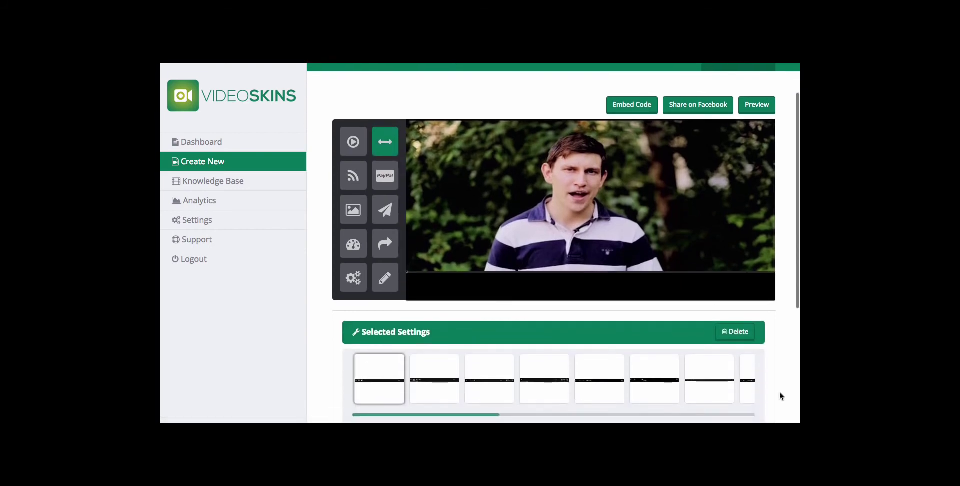
left_click(607, 378)
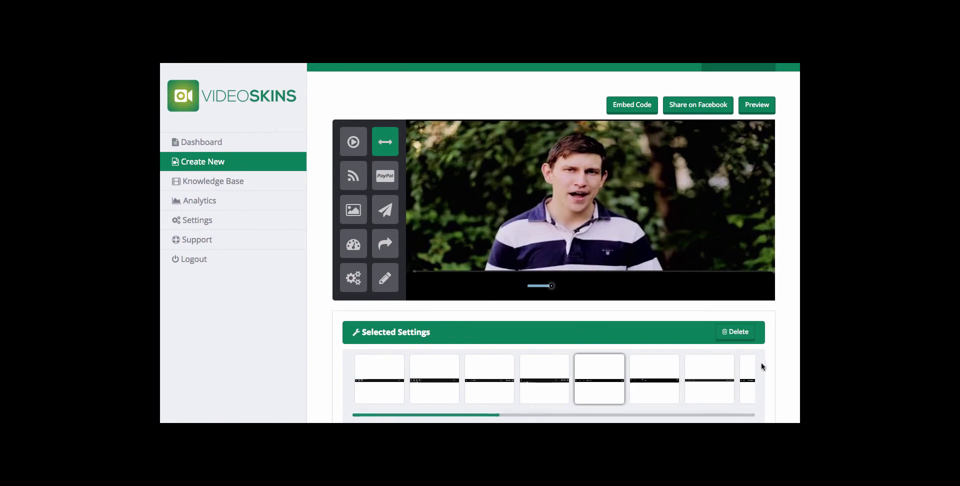
scroll(774, 367, "down", 2)
scroll(703, 368, "down", 1)
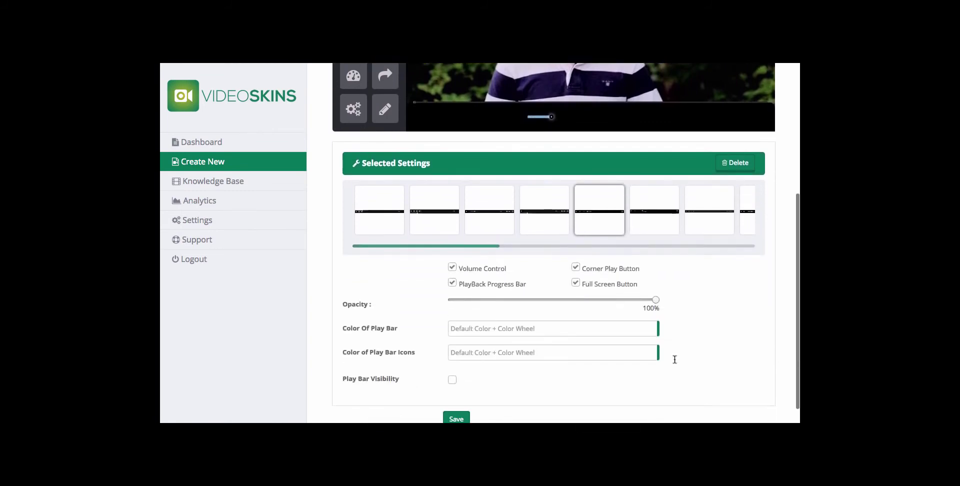
left_click(548, 324)
left_click(506, 367)
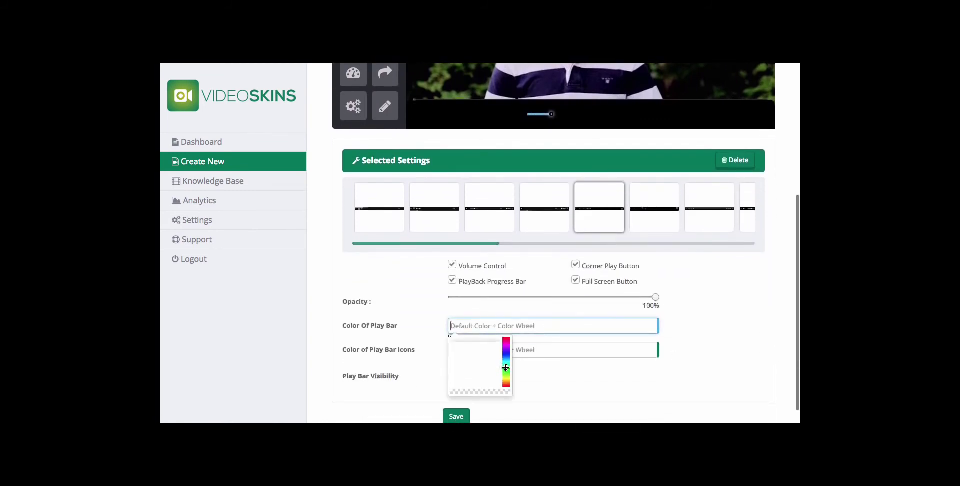
left_click_drag(498, 355, 503, 351)
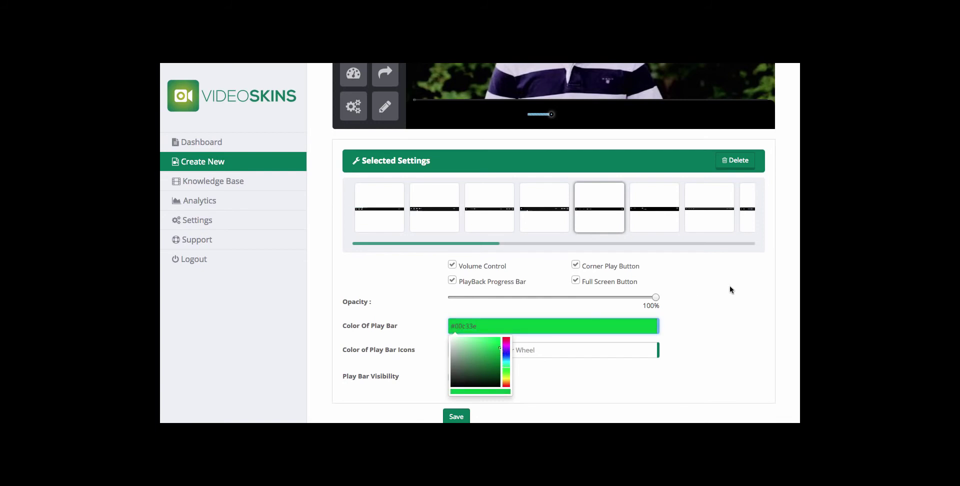
left_click(729, 287)
Set near-white #f9f9f9 icons, remove the volume control, and switch the play bar to a darker green
left_click(523, 350)
left_click(444, 362)
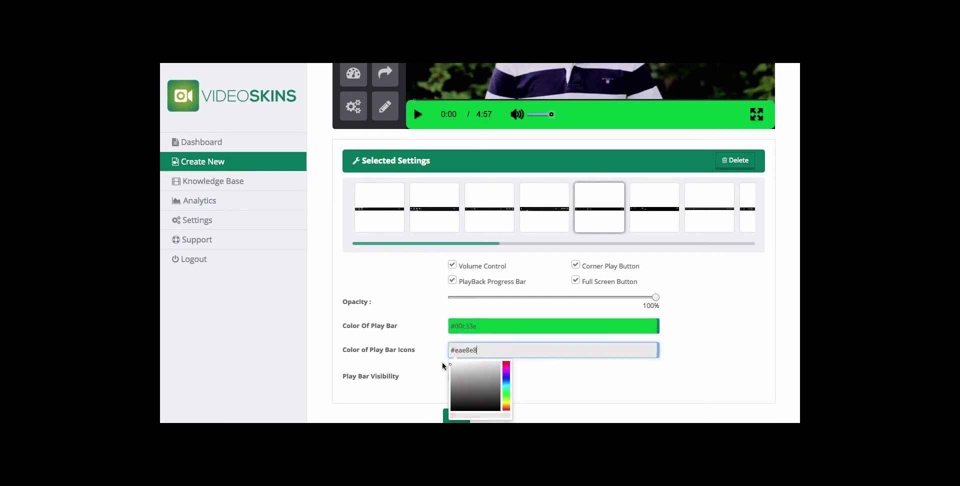
left_click(727, 342)
scroll(749, 343, "up", 3)
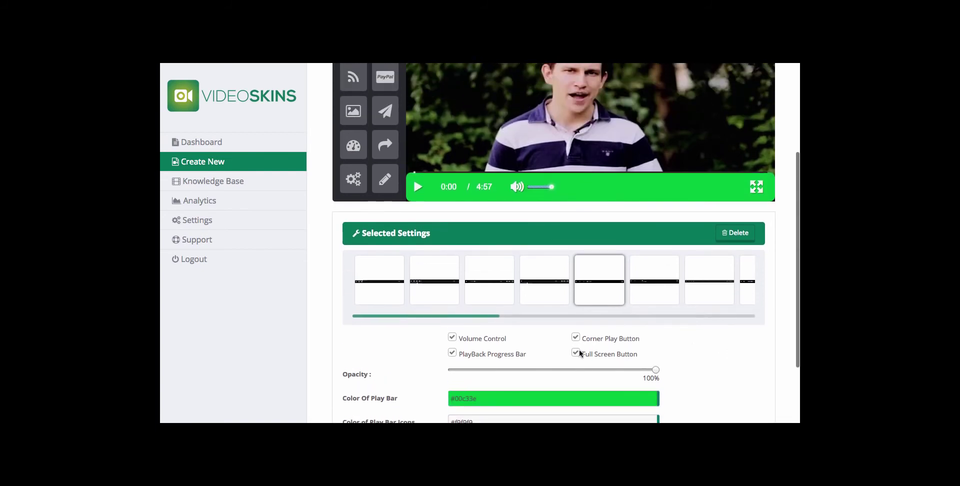
left_click(452, 337)
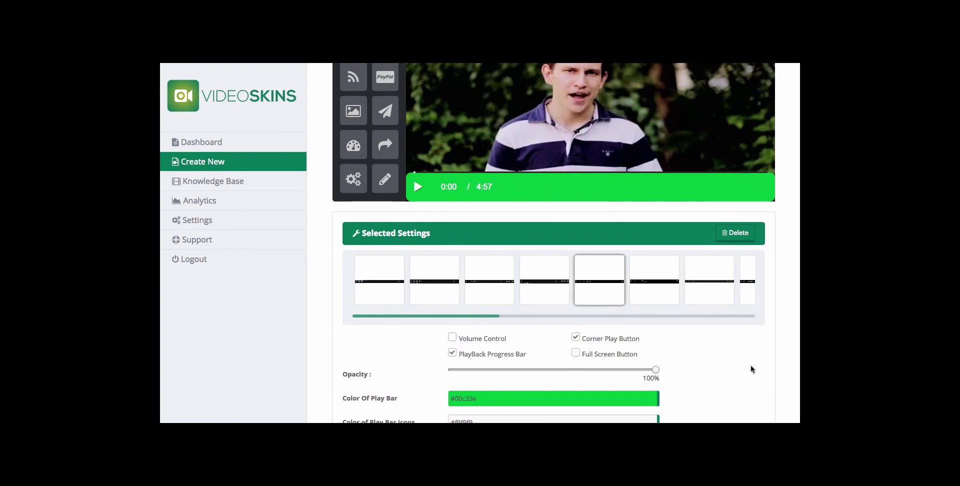
scroll(691, 358, "down", 1)
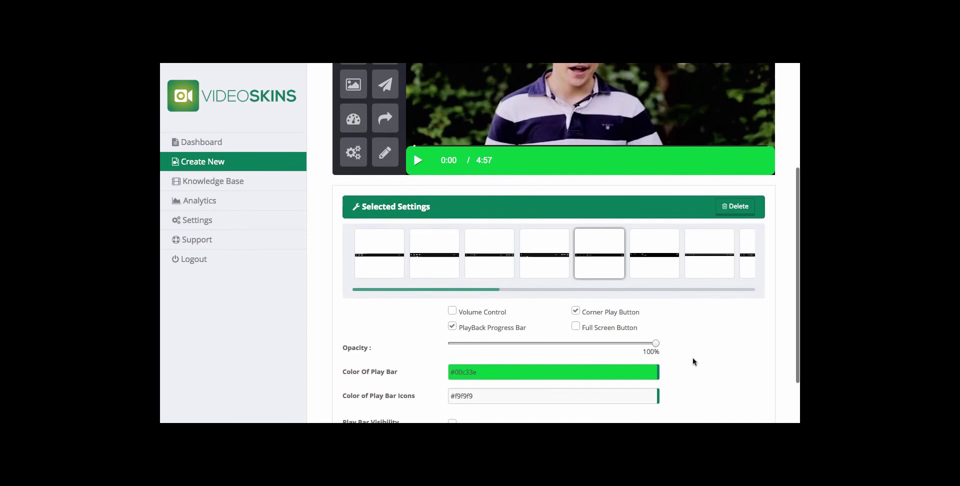
left_click(586, 372)
left_click(492, 408)
left_click(769, 334)
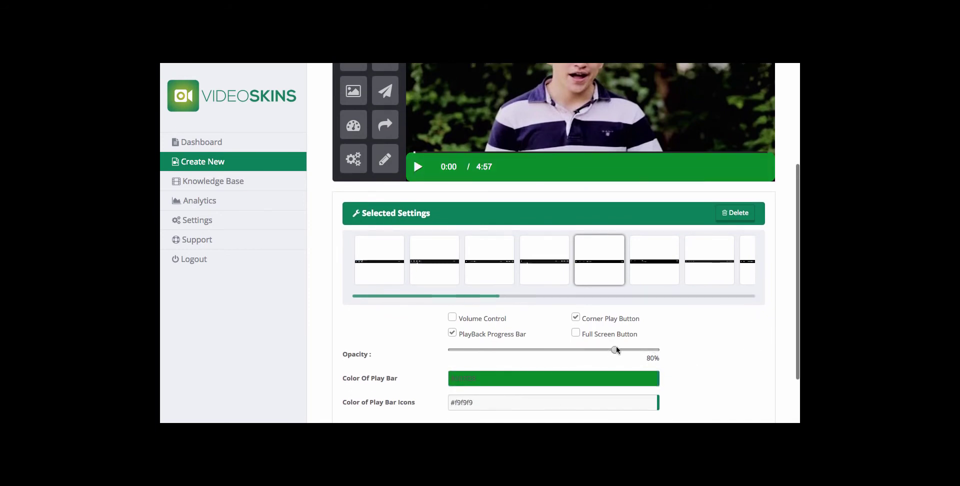
scroll(724, 350, "up", 1)
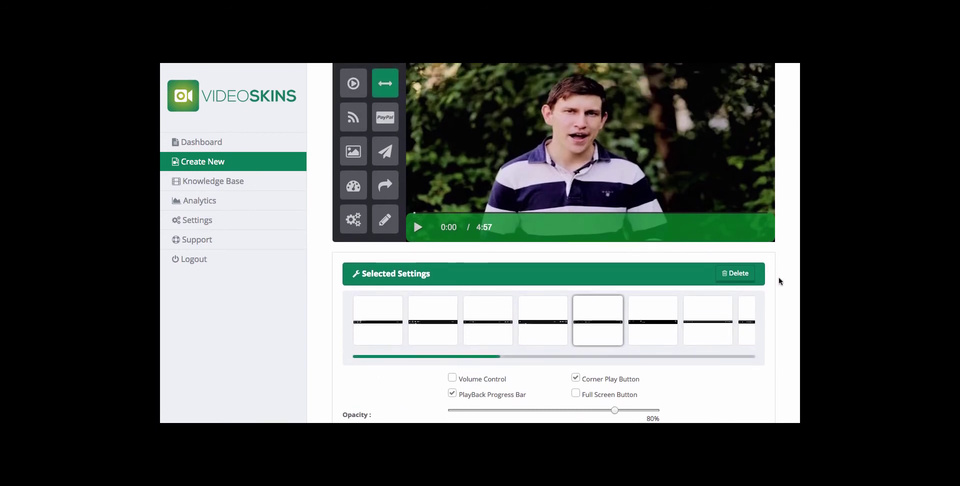
scroll(777, 281, "up", 1)
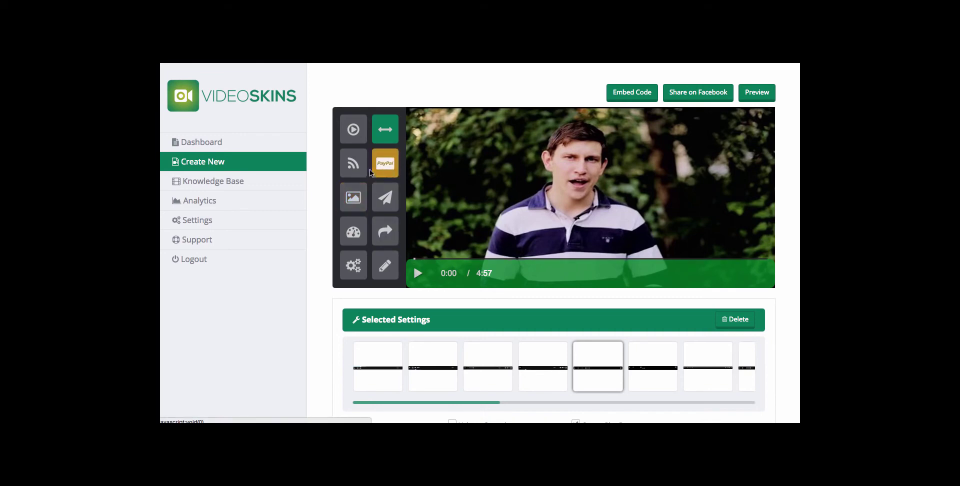
Add social icons at the video's top right in the flat coloured square style
left_click(356, 164)
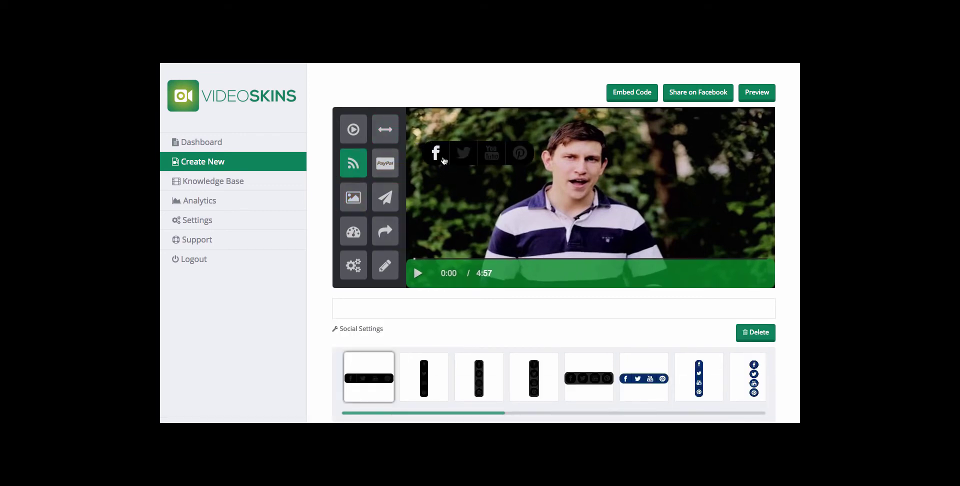
left_click_drag(444, 161, 666, 134)
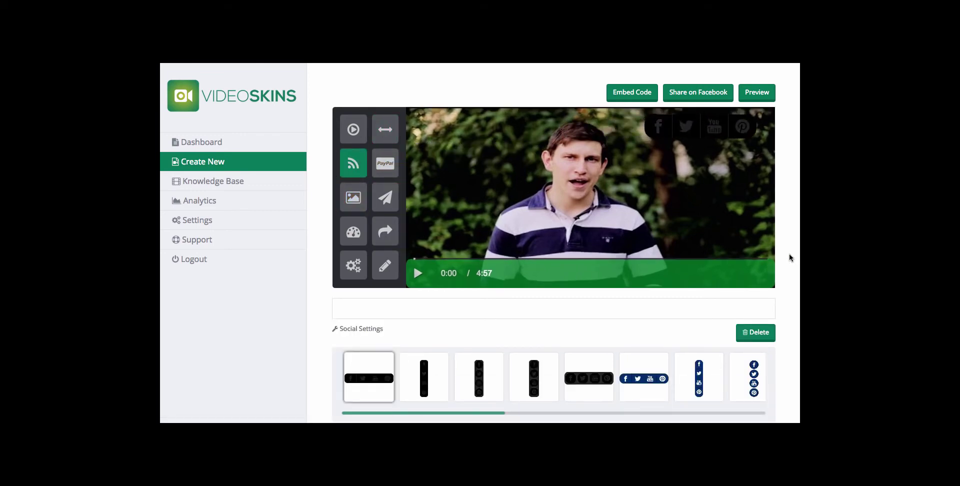
scroll(781, 246, "down", 2)
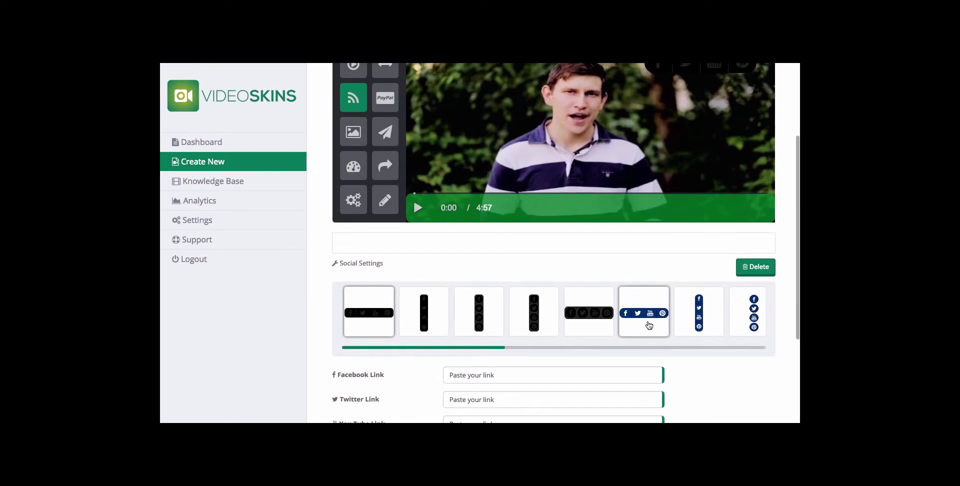
scroll(648, 325, "right", 5)
left_click(594, 319)
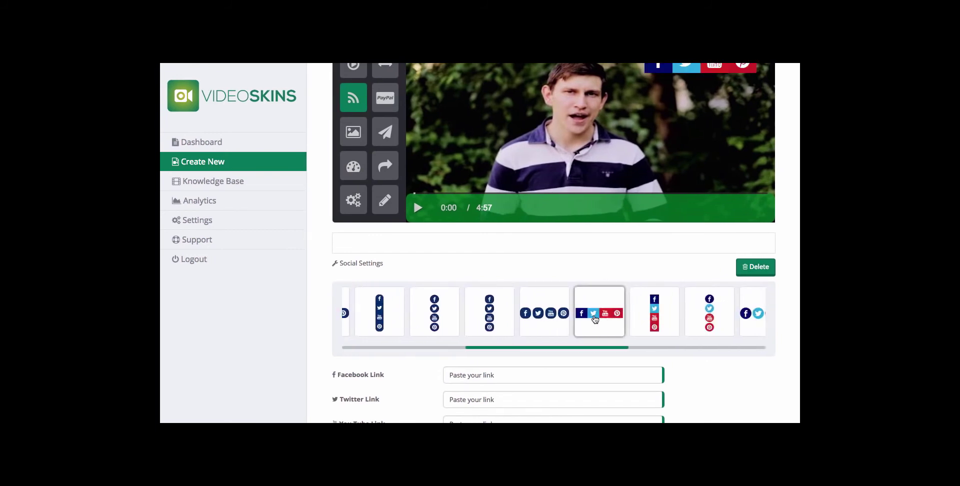
scroll(787, 304, "up", 2)
scroll(786, 303, "down", 3)
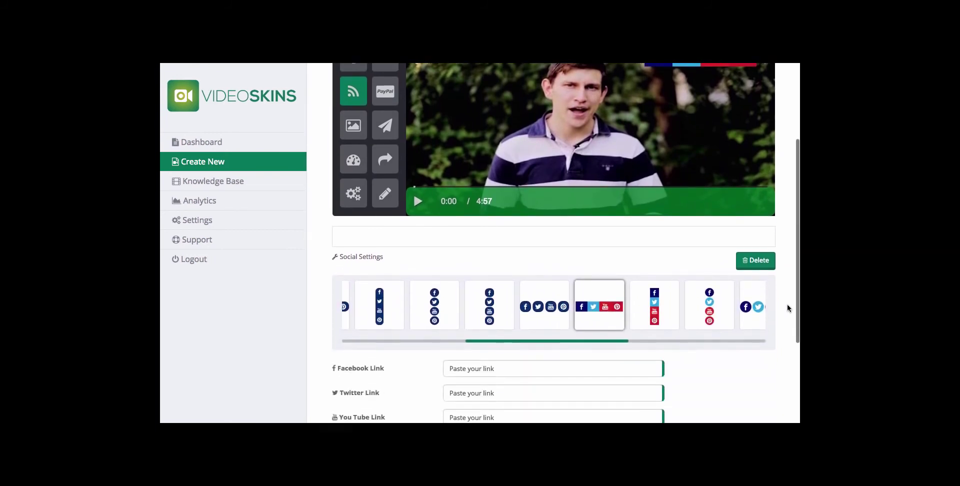
left_click(521, 339)
type("htt")
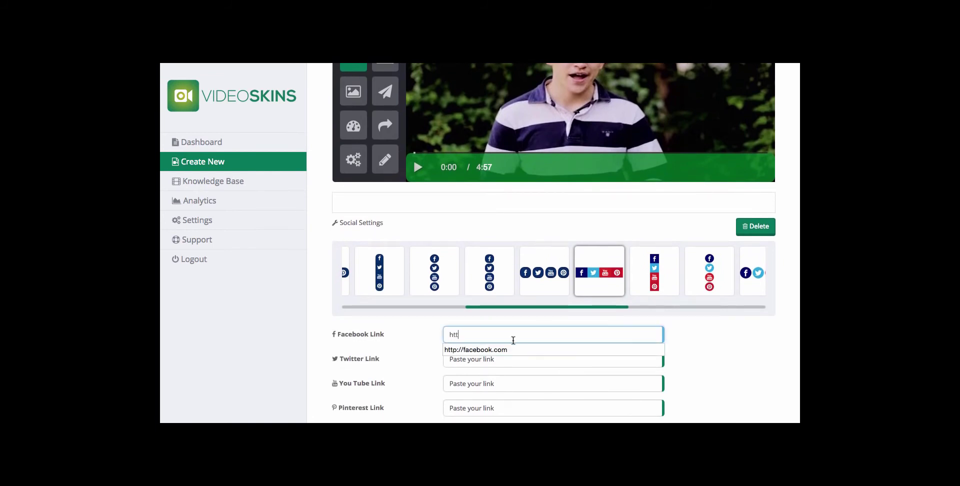
left_click(508, 349)
triple_click(531, 334)
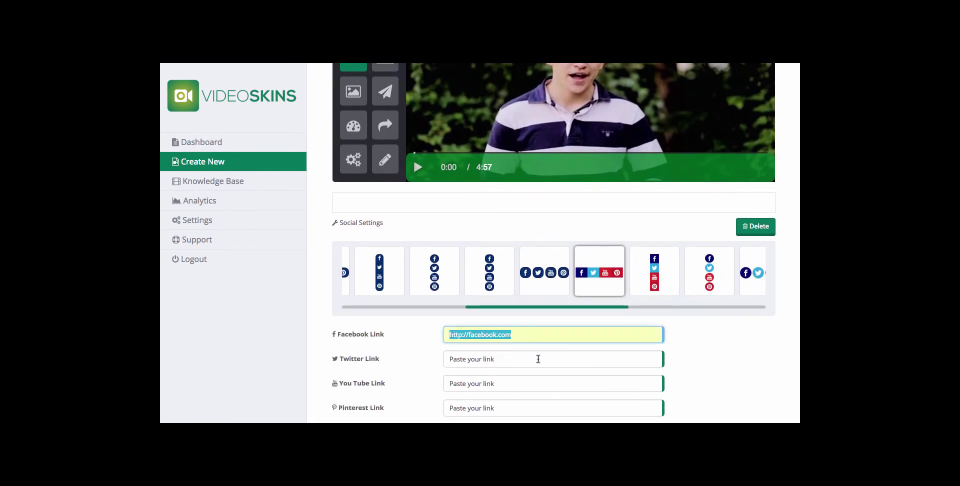
key("ctrl+c")
left_click(538, 359)
key("ctrl+v")
left_click(511, 383)
key("ctrl+v")
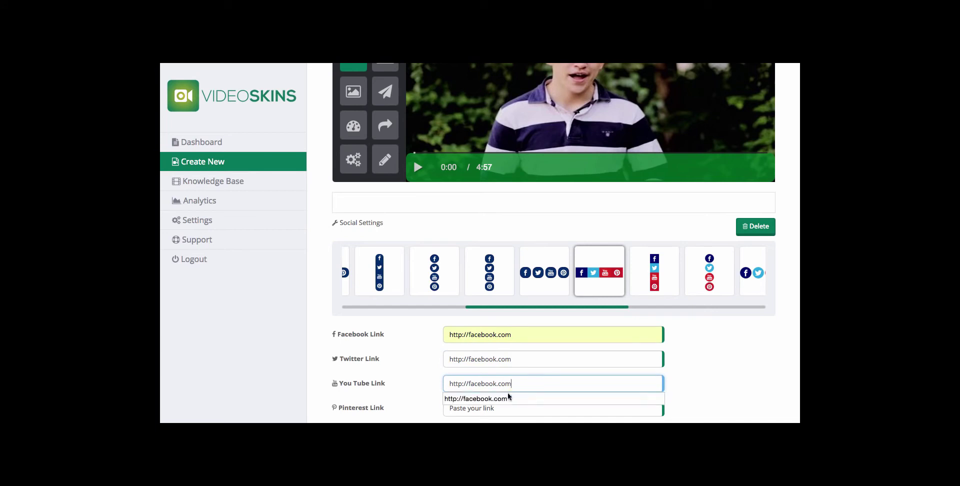
left_click(508, 398)
left_click(505, 407)
key("ctrl+v")
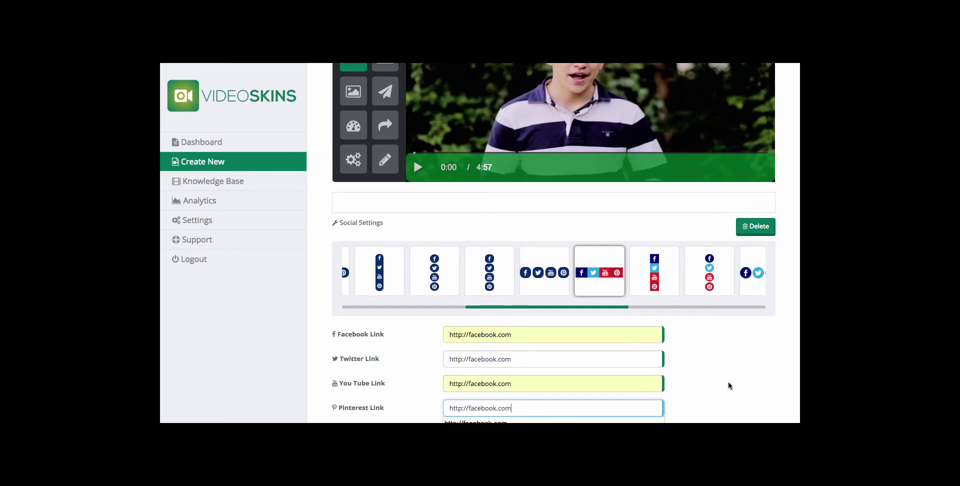
left_click(729, 381)
scroll(730, 381, "up", 2)
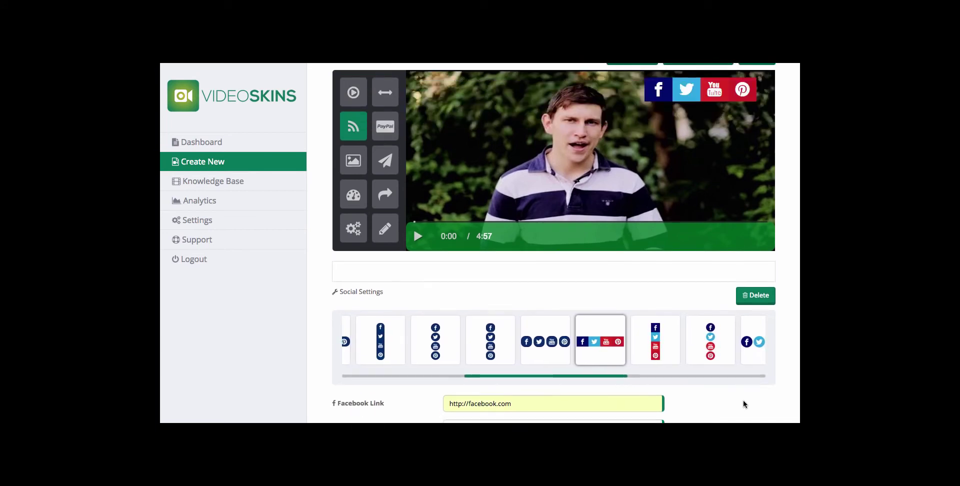
scroll(744, 404, "down", 5)
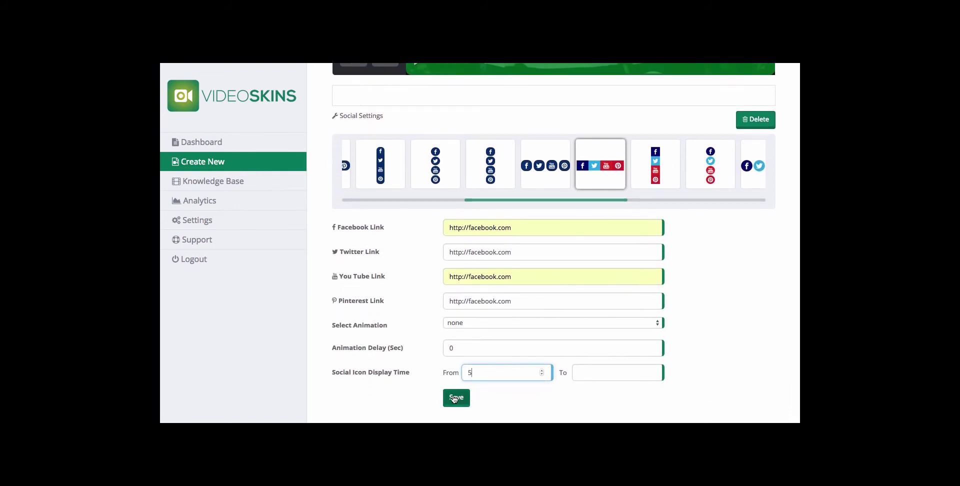
left_click(455, 398)
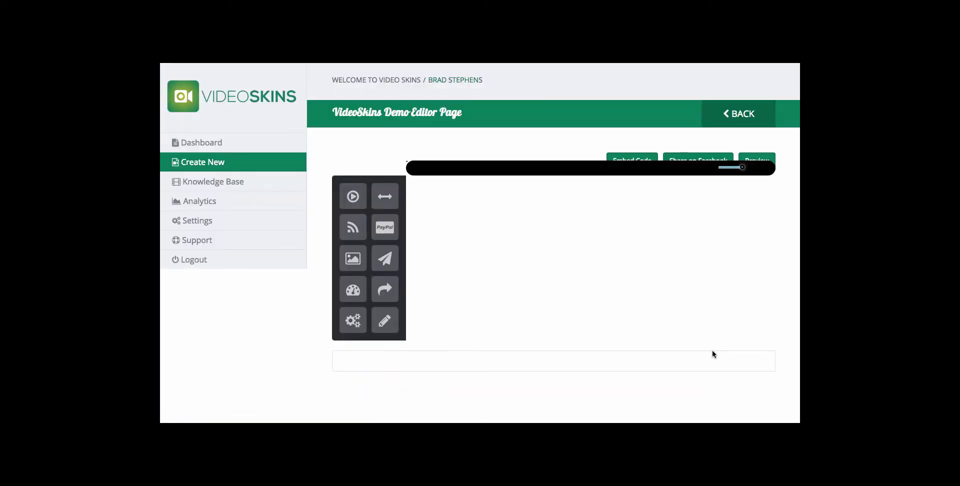
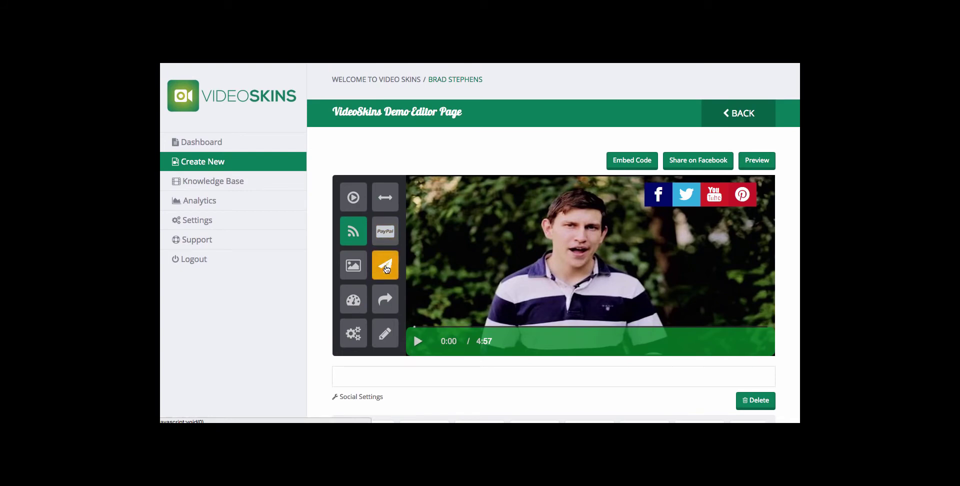
Enable opt-in Form 1 and add a Name Input Field to it
left_click(387, 269)
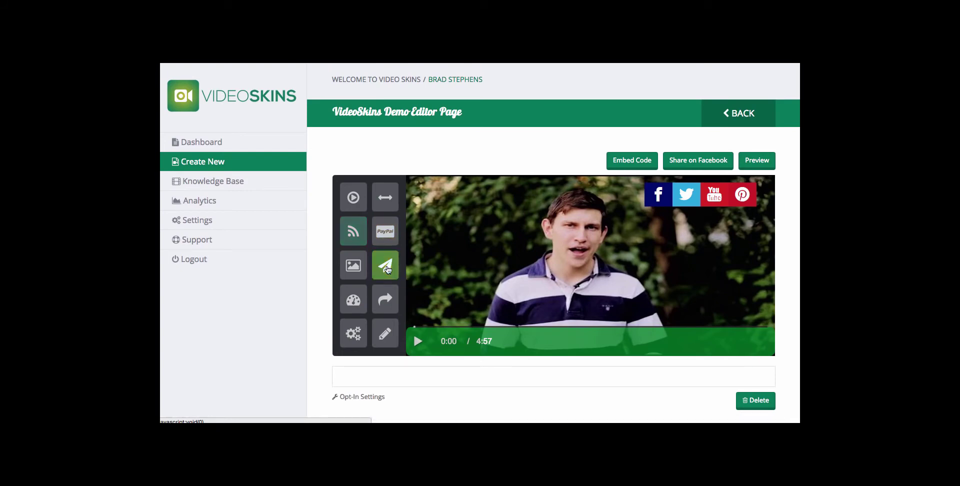
scroll(409, 375, "down", 3)
left_click(483, 383)
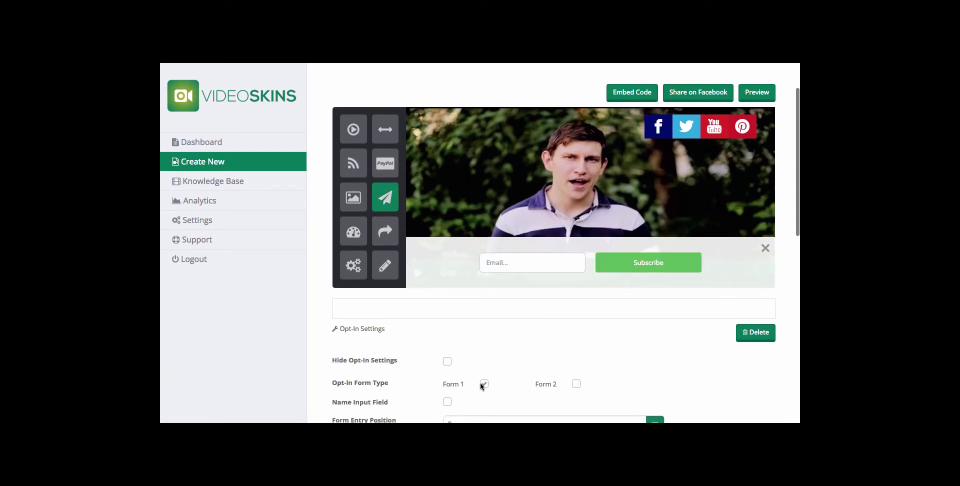
scroll(766, 394, "down", 3)
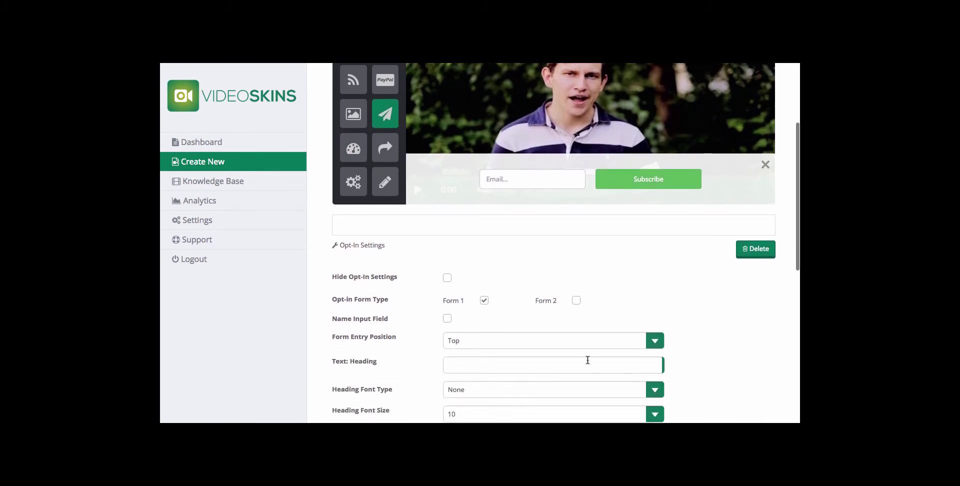
left_click(448, 320)
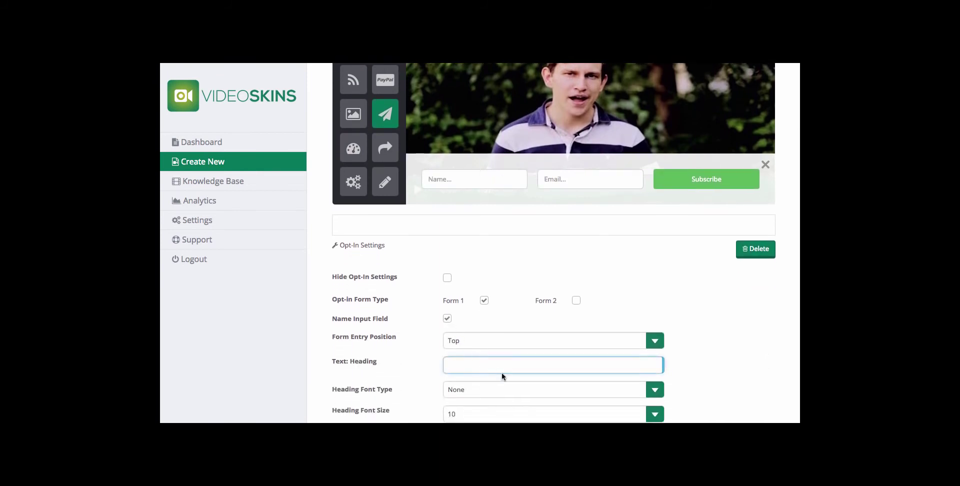
Set the form heading to 'Find Out More About VideoSkins' in Boogaloo, size 30
type("Find Out More About Videos")
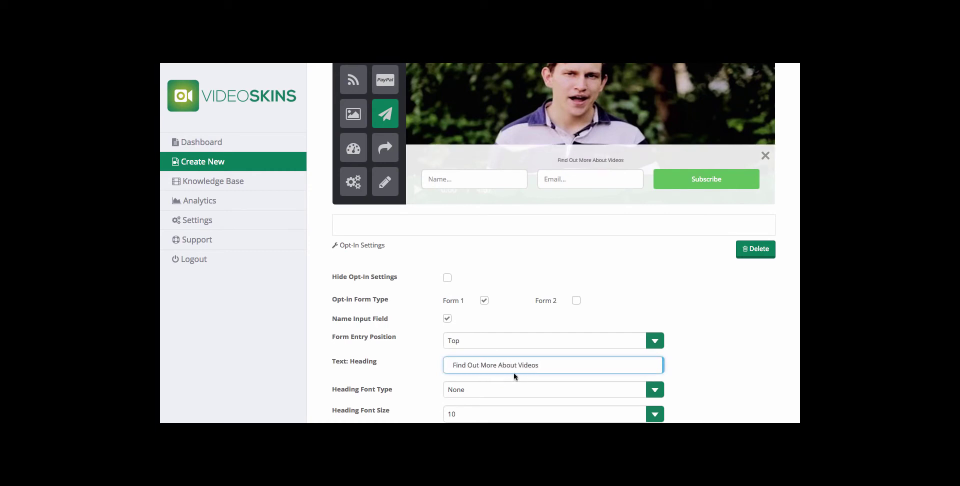
scroll(689, 400, "down", 1)
left_click(542, 357)
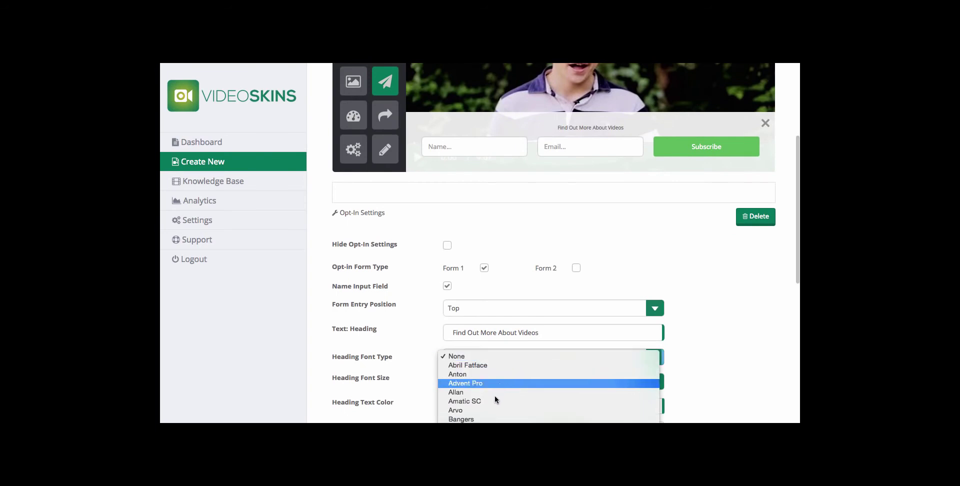
left_click(603, 399)
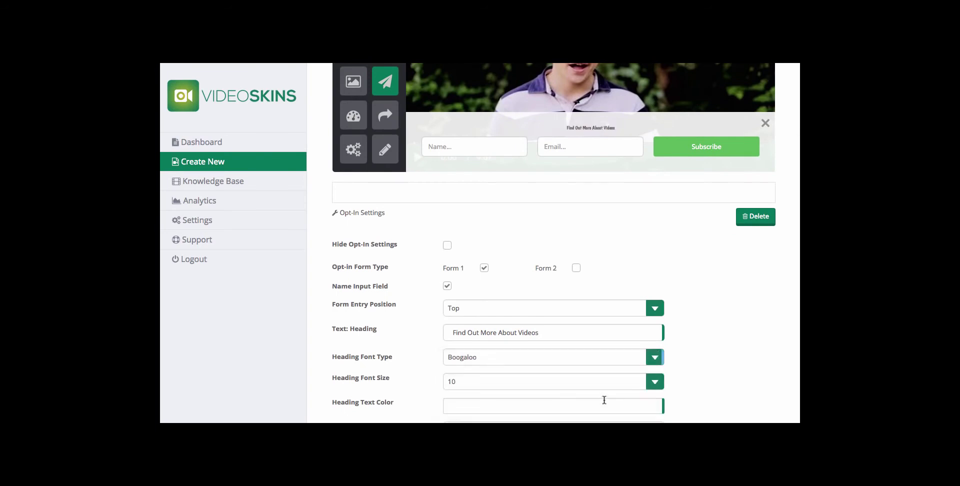
left_click(559, 381)
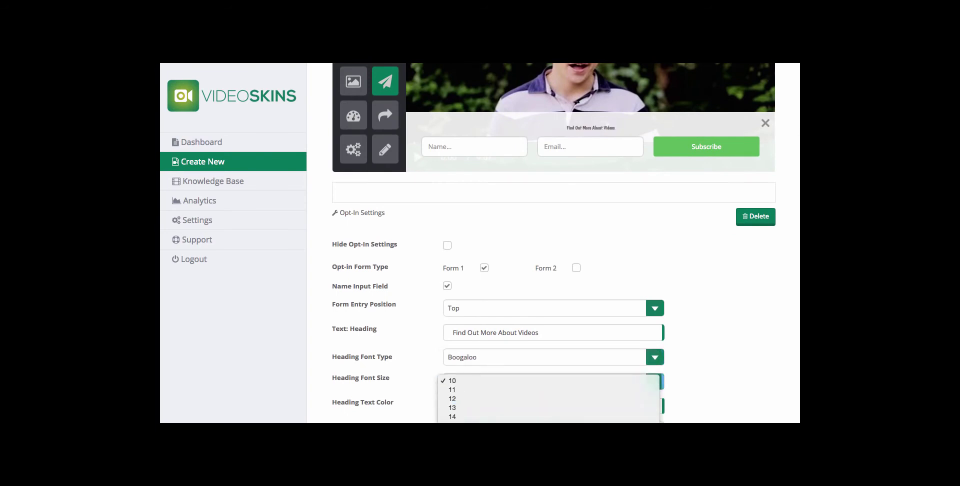
left_click(550, 445)
scroll(727, 296, "up", 2)
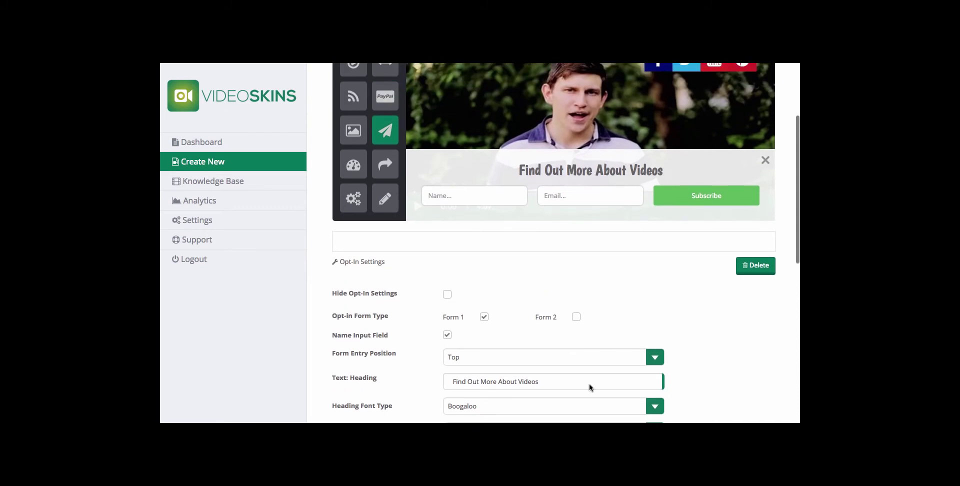
left_click(541, 383)
key("BackSpace")
type("Skins")
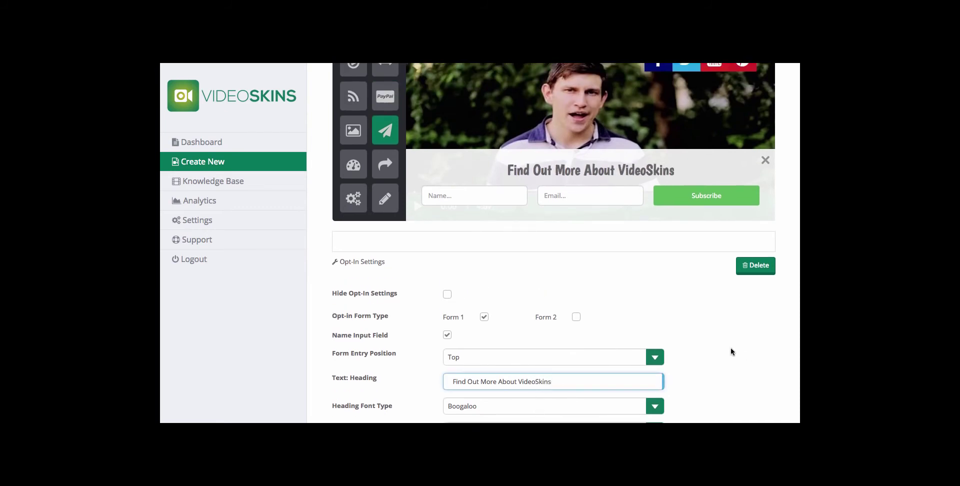
Enter the body text 'Enter your best email below'
scroll(730, 347, "down", 3)
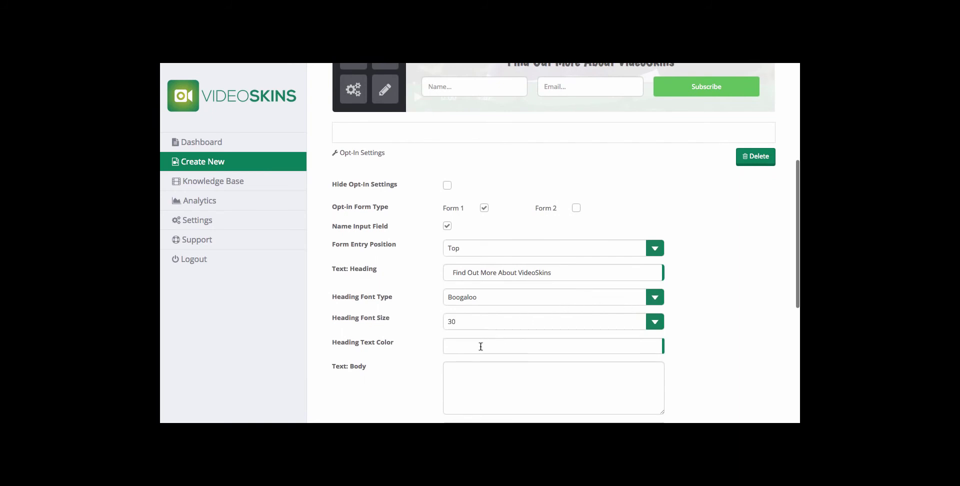
scroll(499, 352, "down", 3)
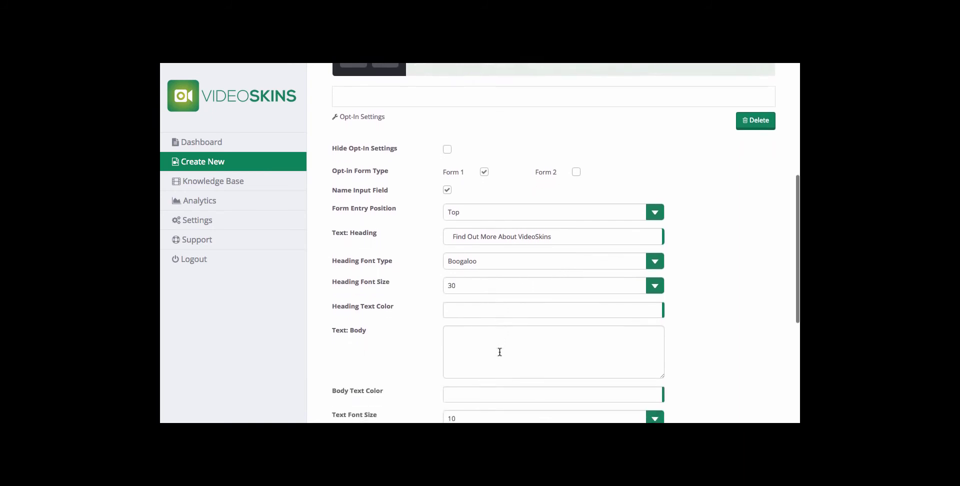
type("Enter your best email below")
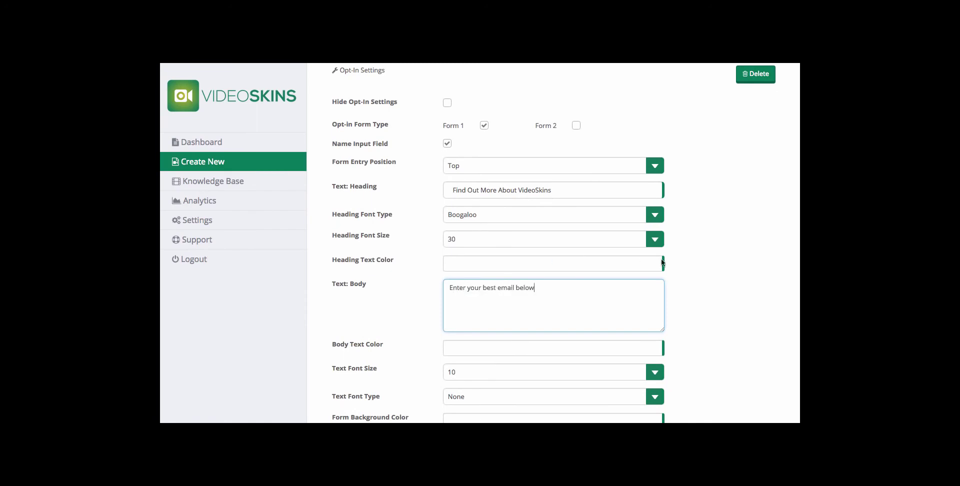
left_click(715, 273)
scroll(714, 274, "up", 5)
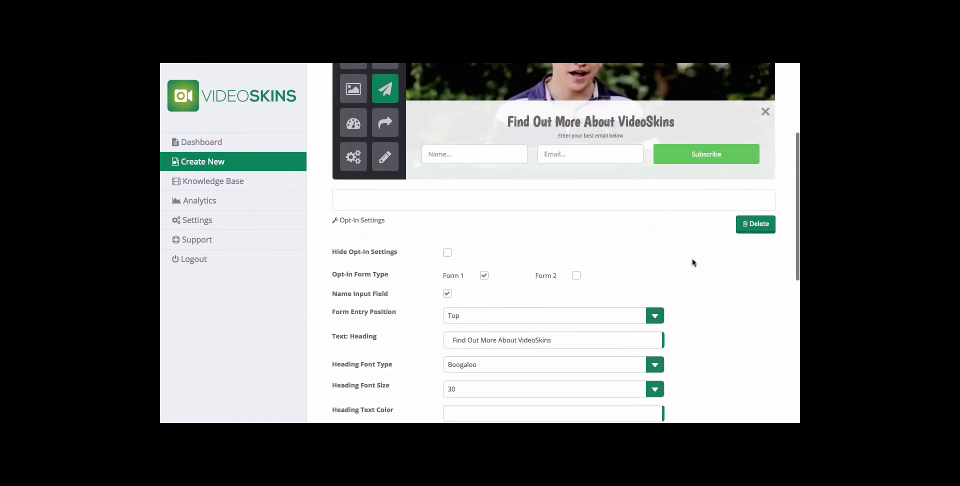
scroll(694, 262, "down", 8)
Set the opt-in body text size to 20
left_click(654, 272)
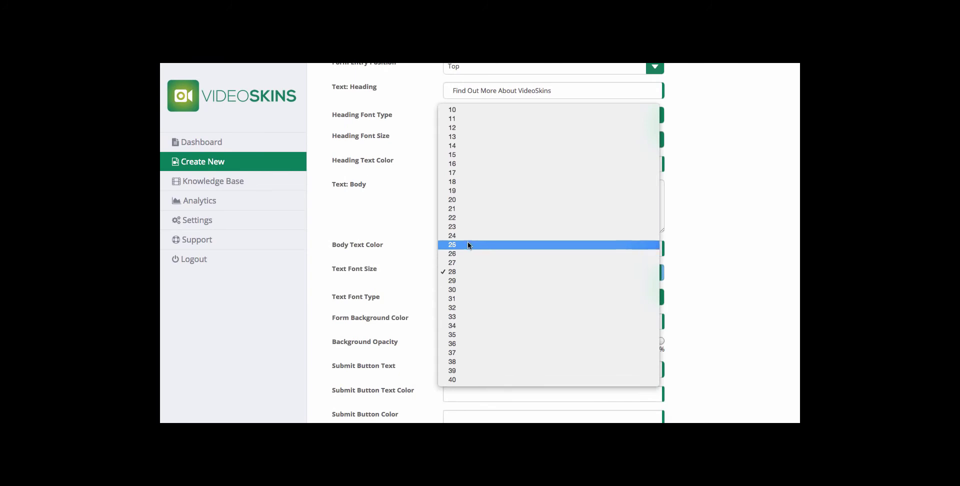
left_click(465, 200)
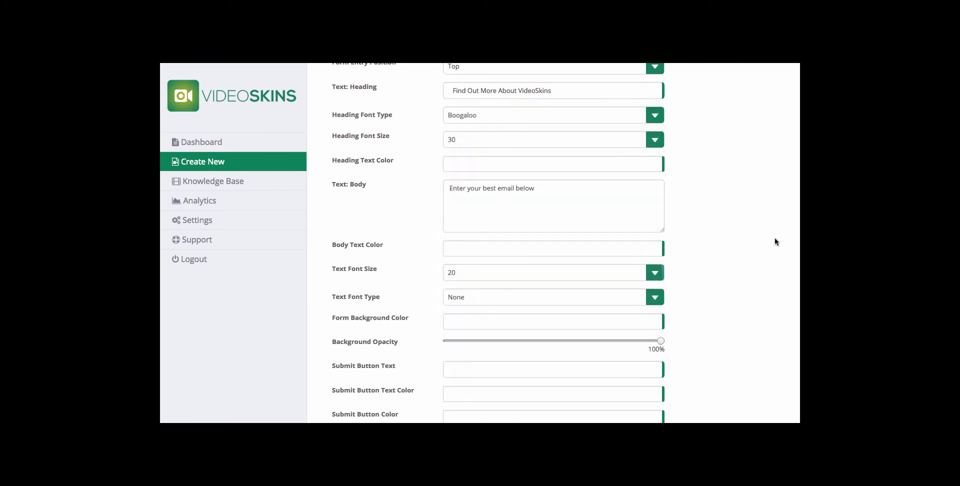
scroll(774, 238, "up", 5)
scroll(775, 238, "down", 3)
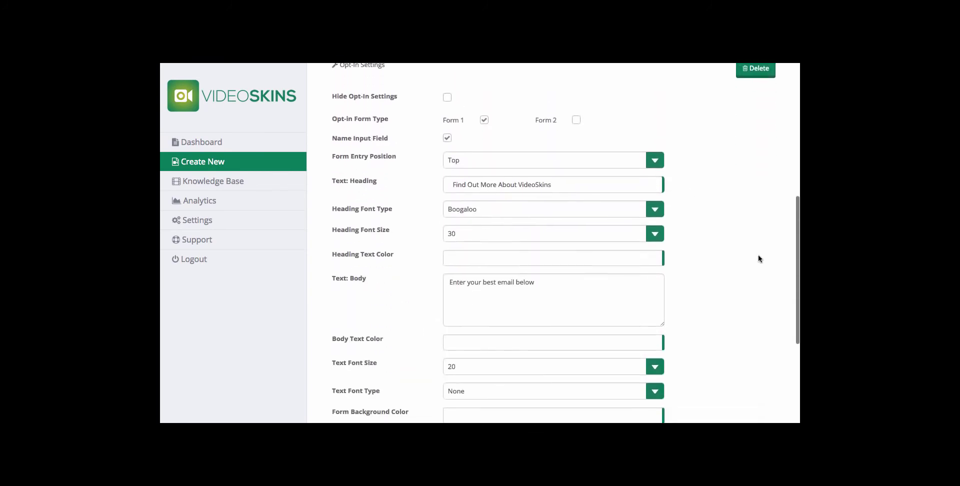
scroll(758, 259, "down", 1)
scroll(500, 367, "down", 1)
Change the form background colour to white, #ffffff
left_click(499, 328)
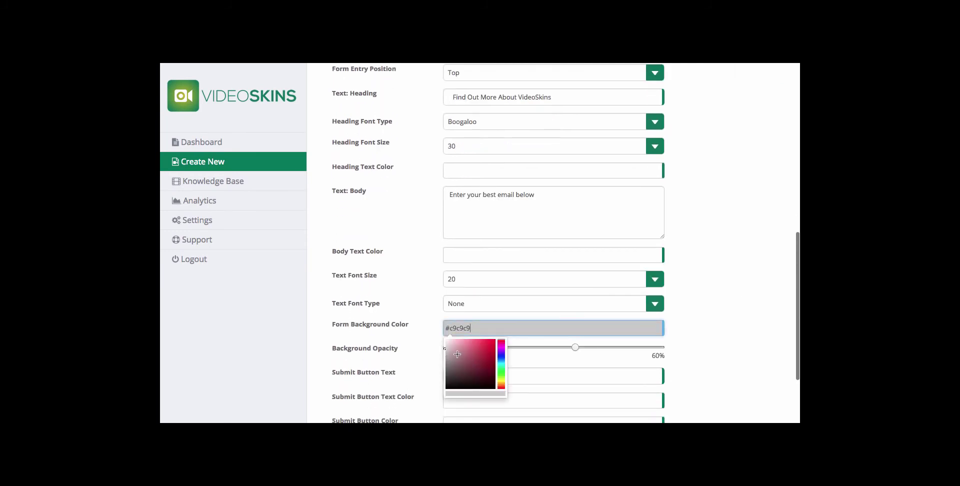
key("BackSpace")
key("BackSpace")
key("BackSpace")
key("BackSpace")
key("BackSpace")
key("BackSpace")
type("ffffff")
left_click(731, 337)
scroll(731, 337, "down", 1)
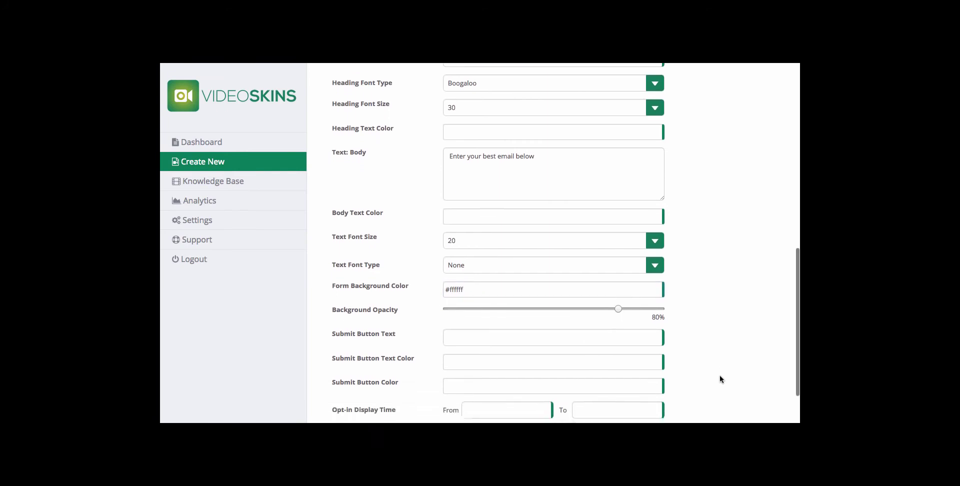
scroll(719, 376, "down", 2)
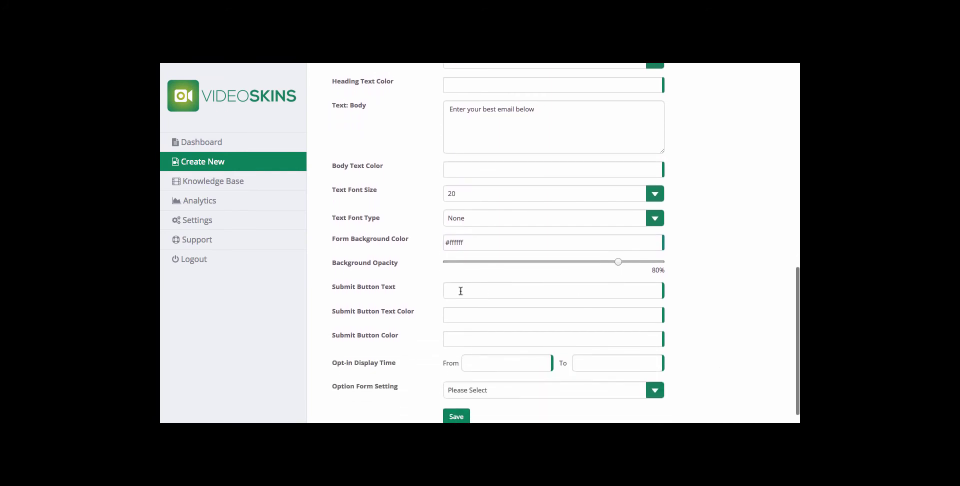
Label the submit button 'Continue' and colour it bright red
left_click(474, 291)
type("Continue")
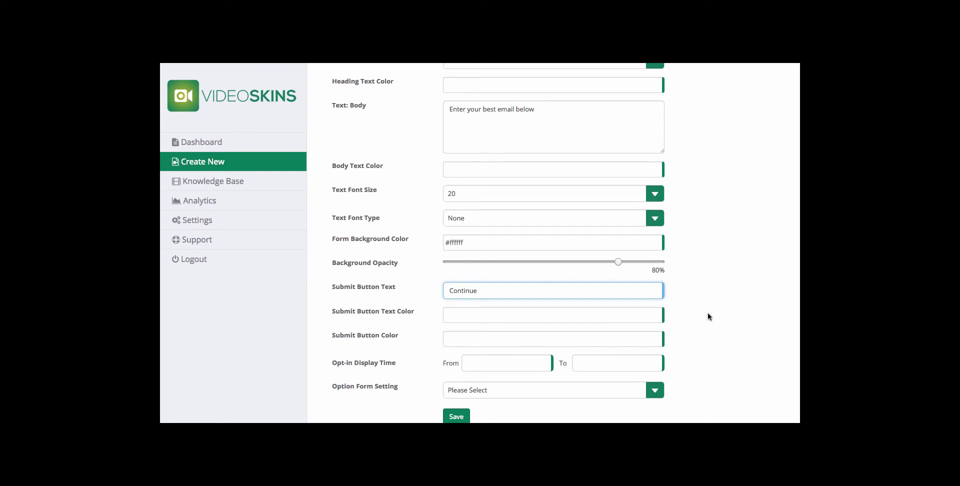
left_click(708, 314)
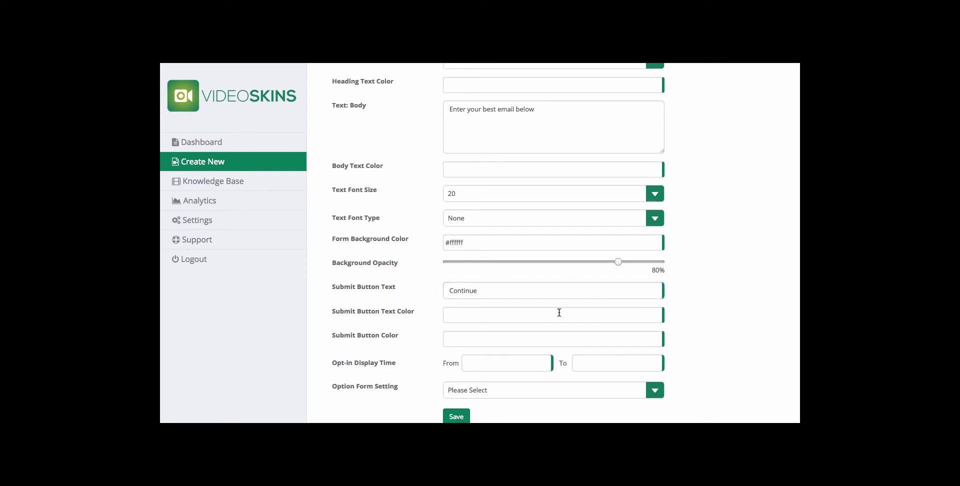
left_click(514, 339)
left_click_drag(500, 366, 501, 351)
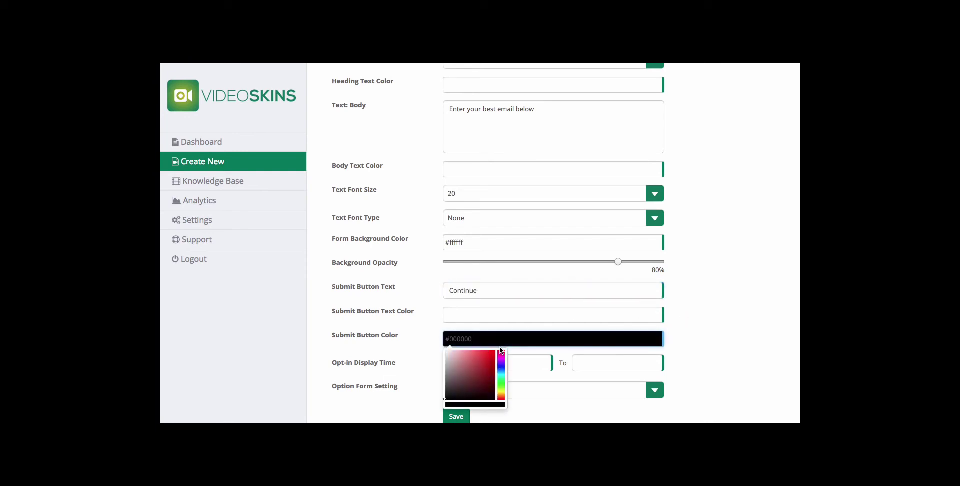
left_click(488, 361)
left_click(712, 344)
scroll(712, 343, "up", 10)
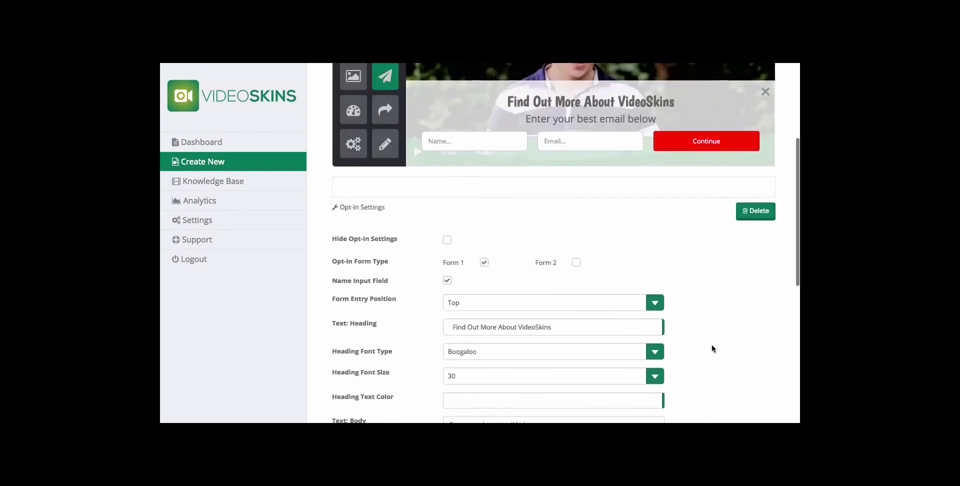
scroll(701, 363, "down", 6)
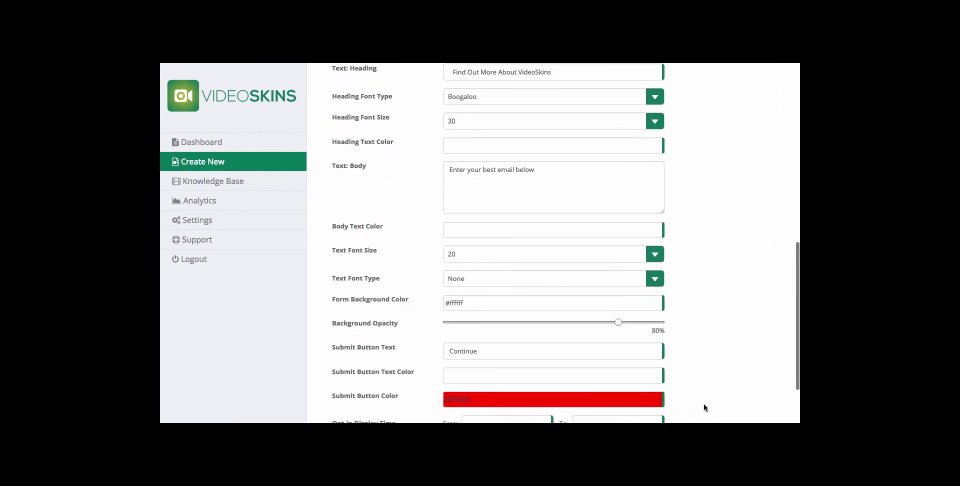
scroll(703, 407, "down", 2)
Display the opt-in from 10 to 16 seconds
left_click(485, 339)
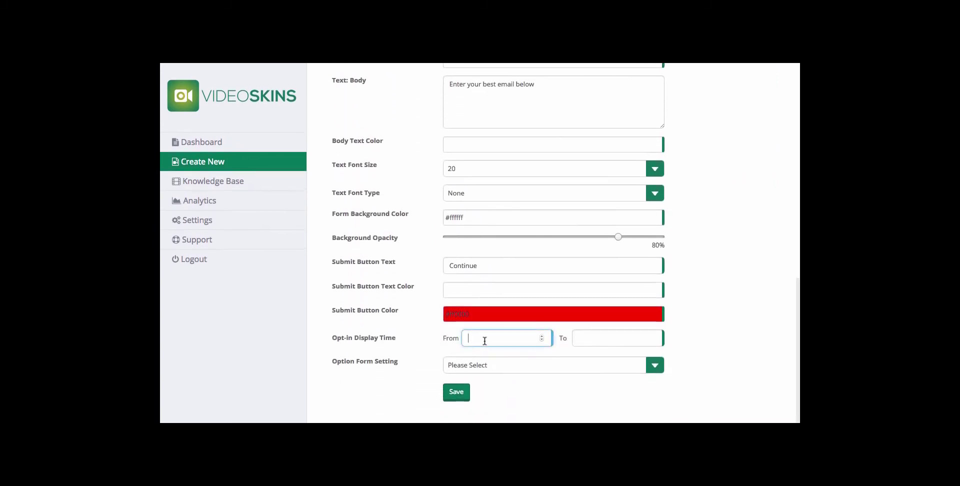
type("10")
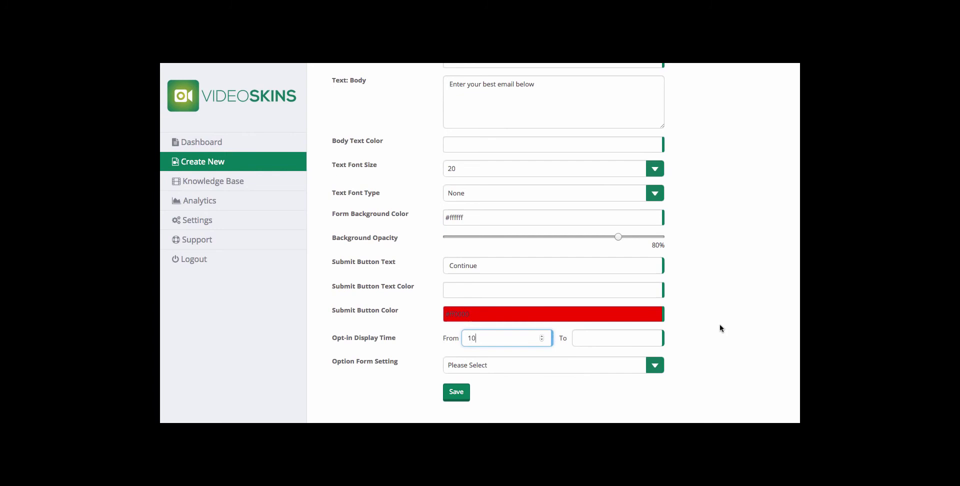
left_click(633, 337)
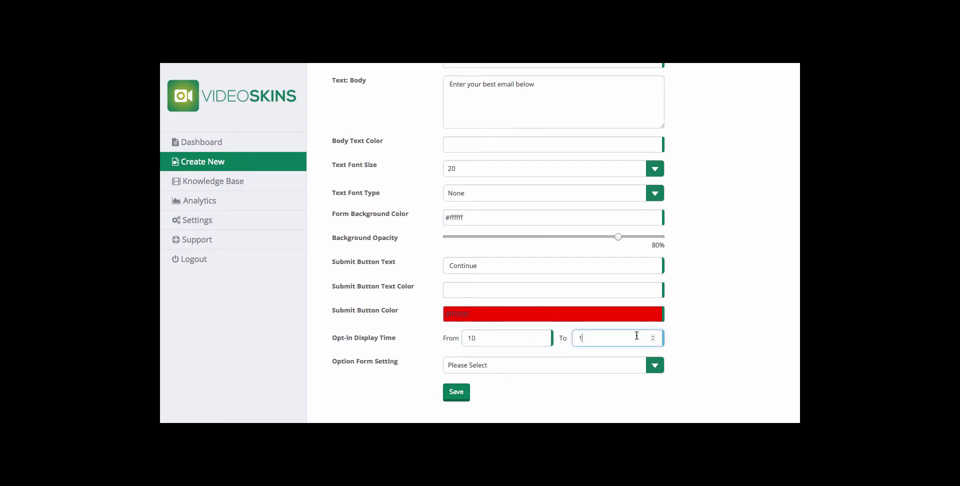
left_click(736, 339)
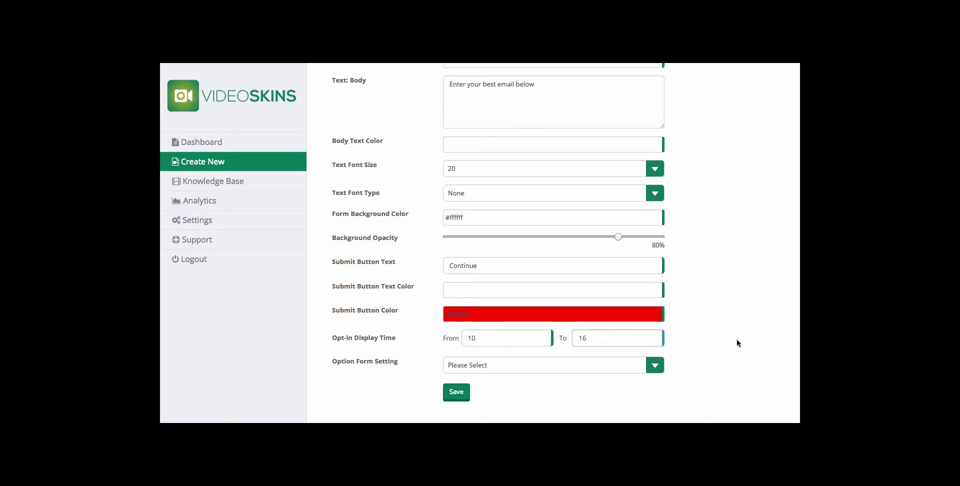
Connect GetResponse with an API key and campaign name, then save the opt-in
left_click(596, 365)
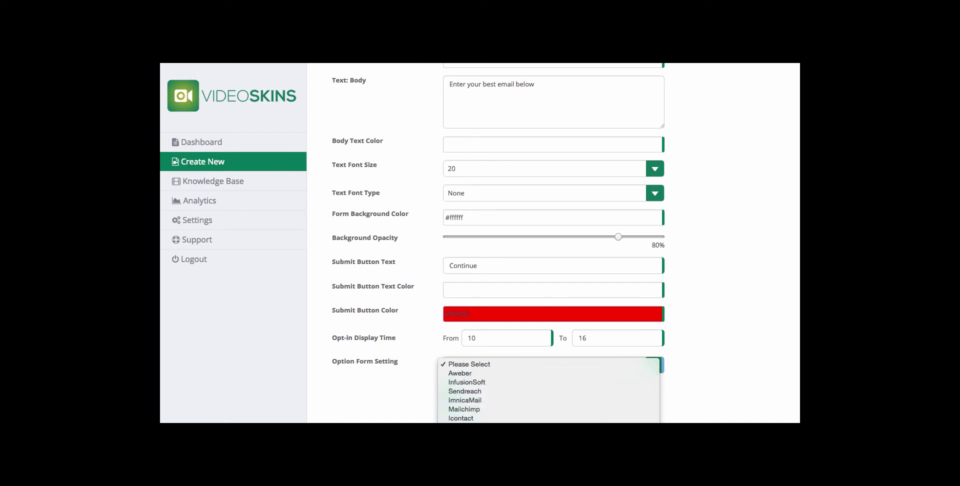
left_click(545, 418)
scroll(536, 394, "down", 1)
type("sdfgdfhdfghdfggfgh")
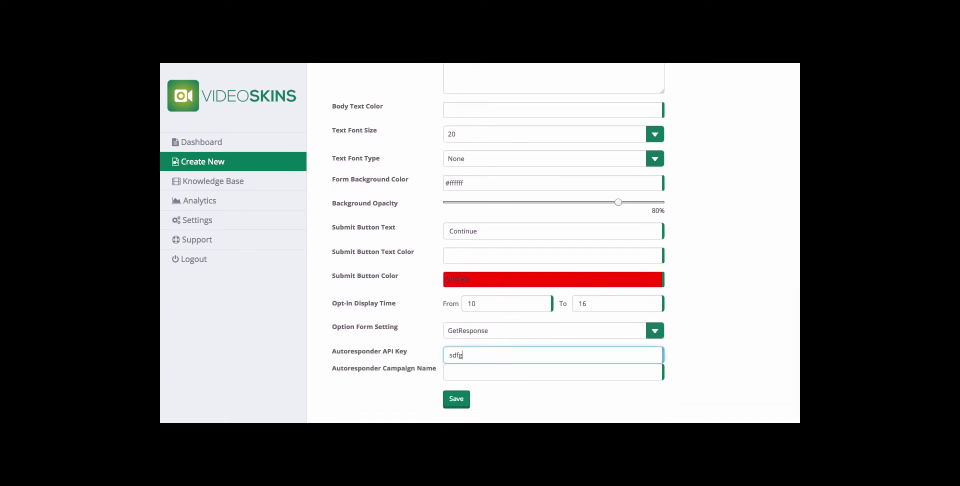
left_click(464, 372)
type("sfgsdfgsfgsgff")
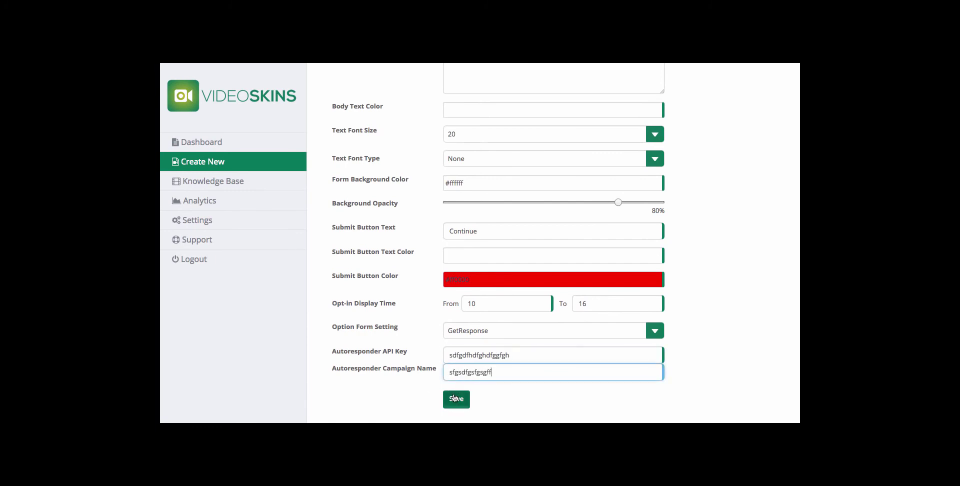
left_click(455, 399)
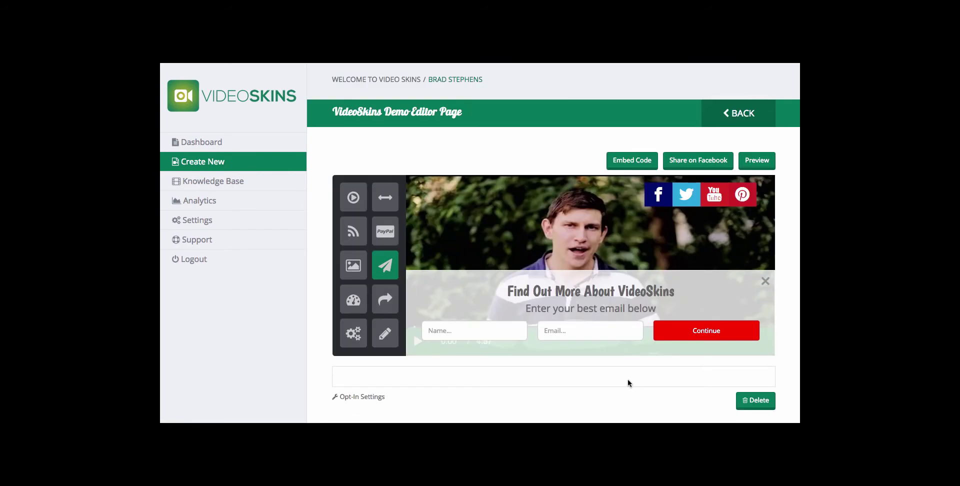
Hide the opt-in form and add a call-to-action button in the green style
scroll(574, 397, "down", 1)
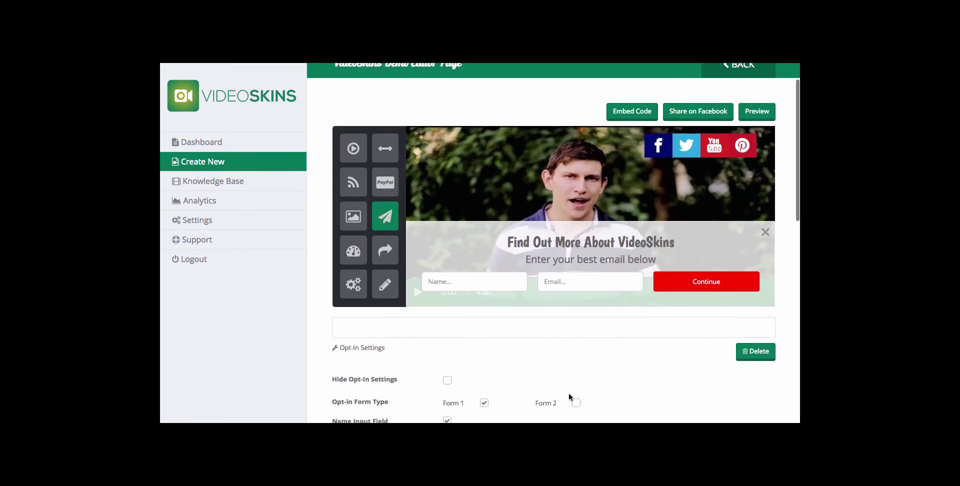
left_click(447, 381)
left_click(385, 250)
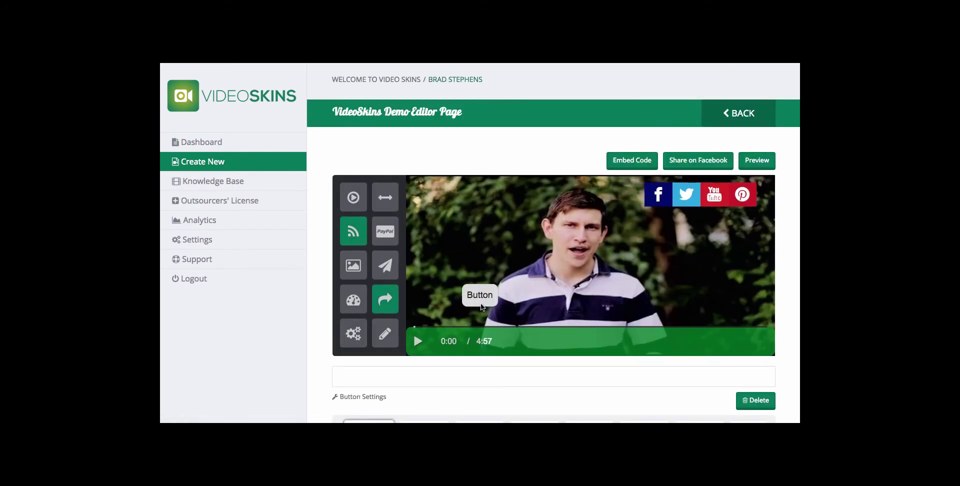
scroll(579, 398, "down", 1)
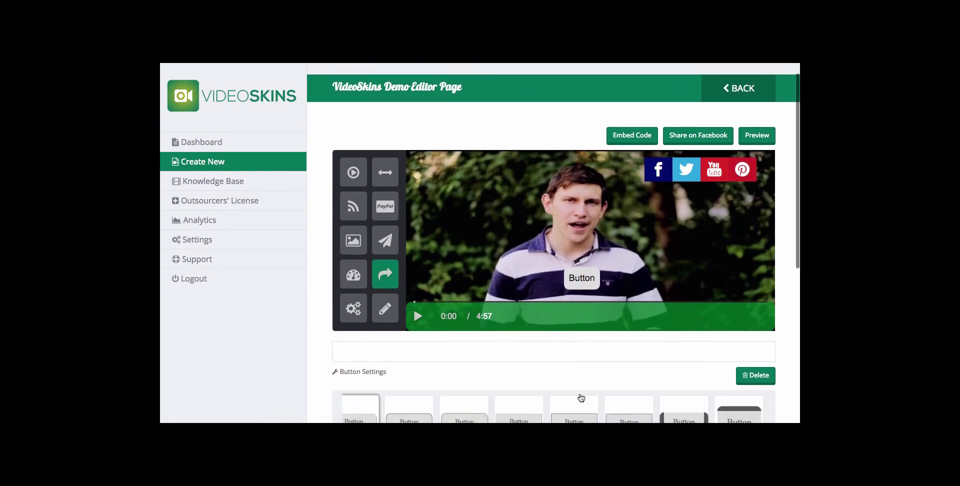
scroll(634, 360, "down", 1)
scroll(671, 369, "right", 10)
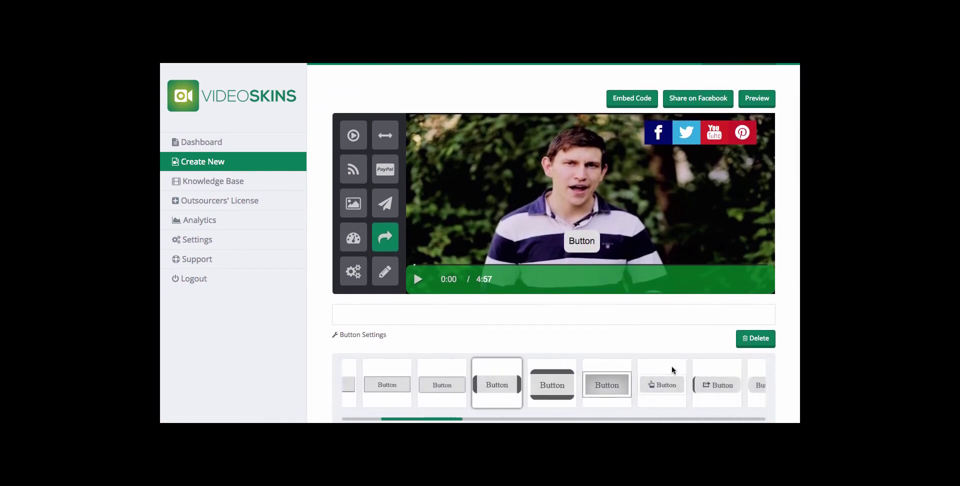
scroll(671, 366, "right", 4)
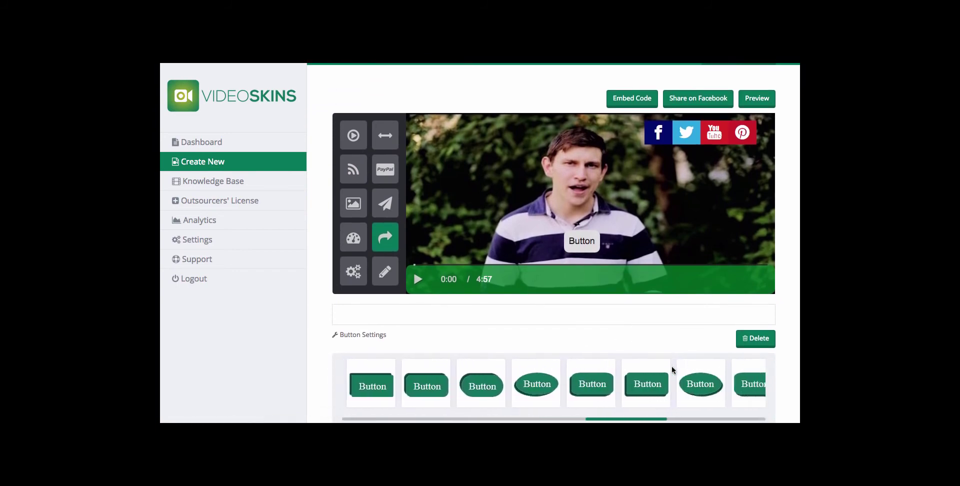
scroll(633, 386, "right", 4)
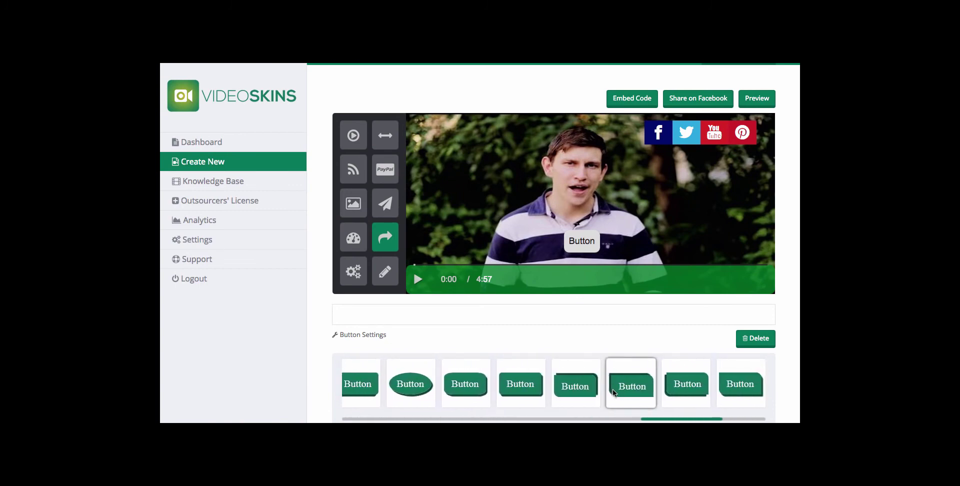
scroll(632, 392, "left", 2)
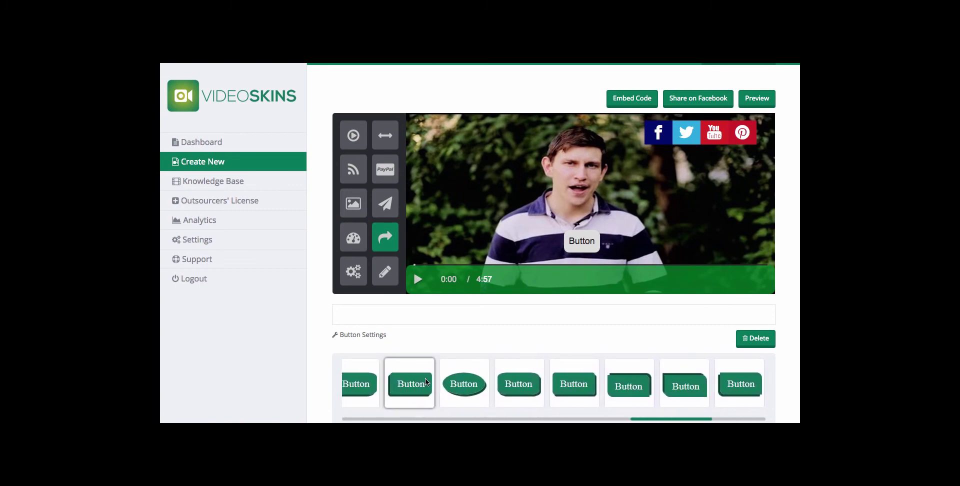
left_click(426, 383)
scroll(750, 366, "down", 3)
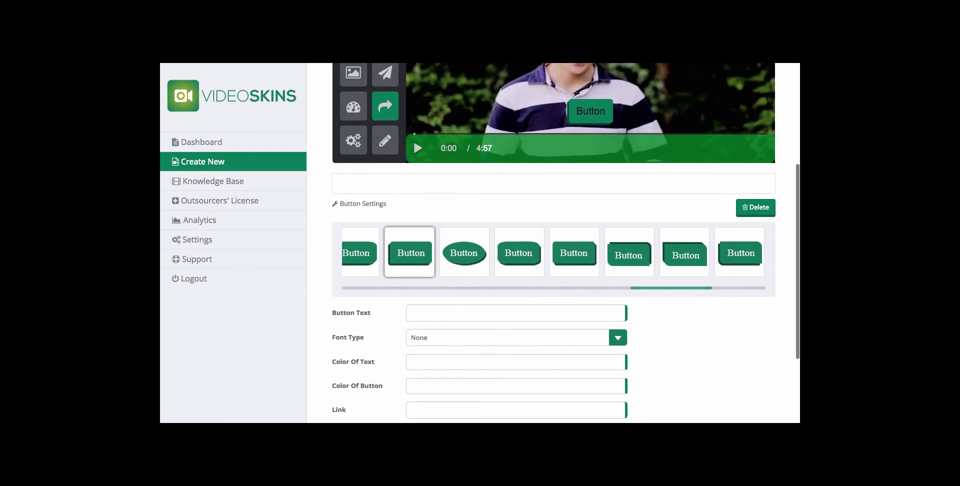
Label the button 'Click Here to Find Out More' in the Boogaloo font
left_click(515, 313)
type("Click Here")
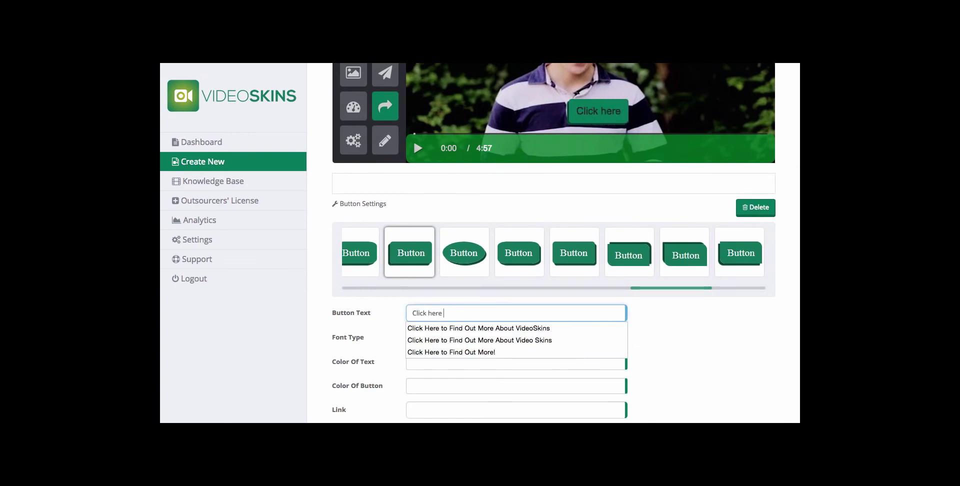
key("BackSpace")
key("BackSpace")
key("BackSpace")
type("ere to F")
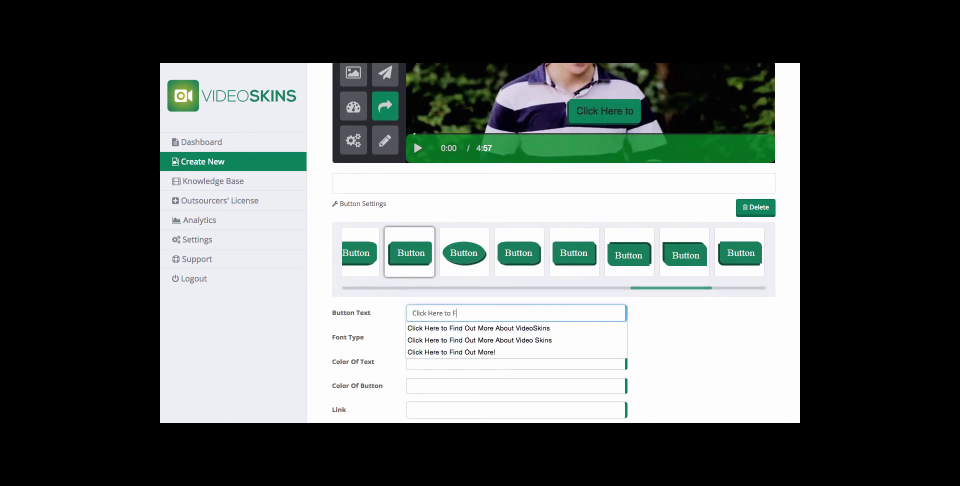
type("ind Out More")
left_click(659, 357)
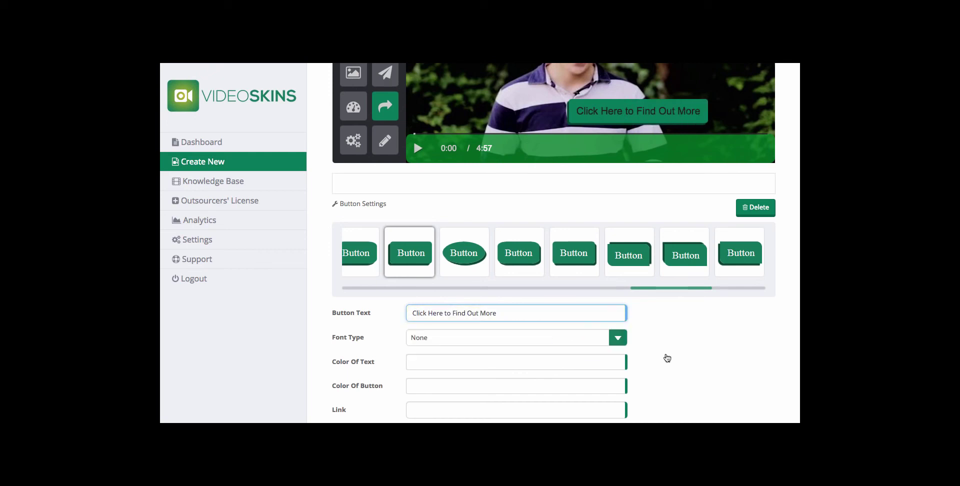
left_click(493, 341)
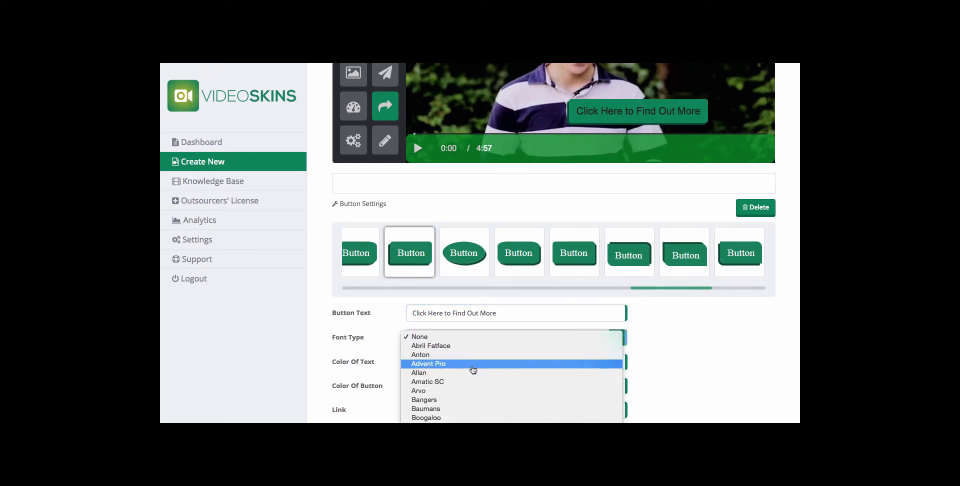
left_click(457, 414)
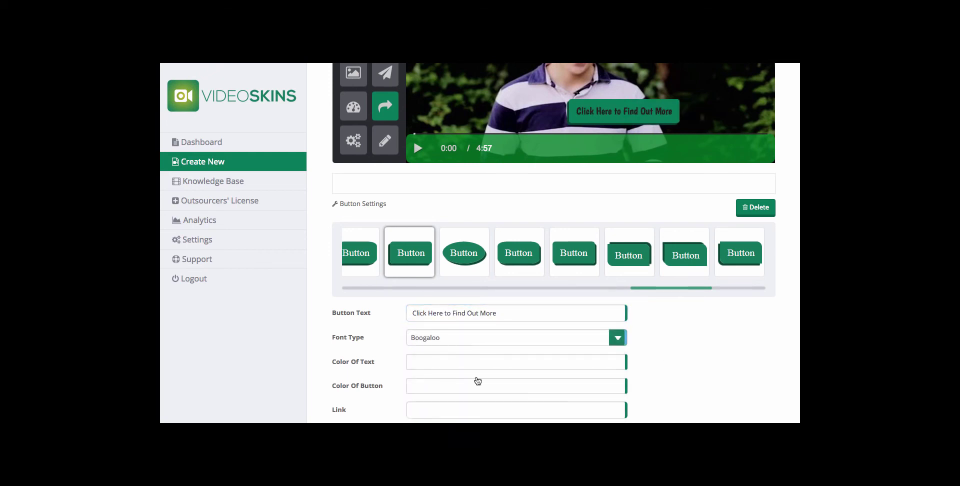
Make the button text white (#ffffff) on a crimson button colour
left_click(475, 362)
left_click_drag(412, 378, 406, 370)
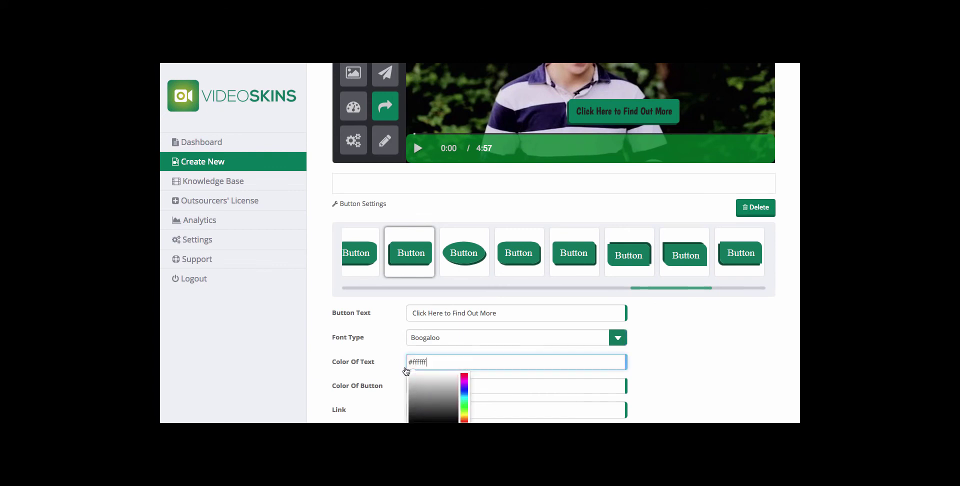
left_click(665, 355)
left_click(435, 386)
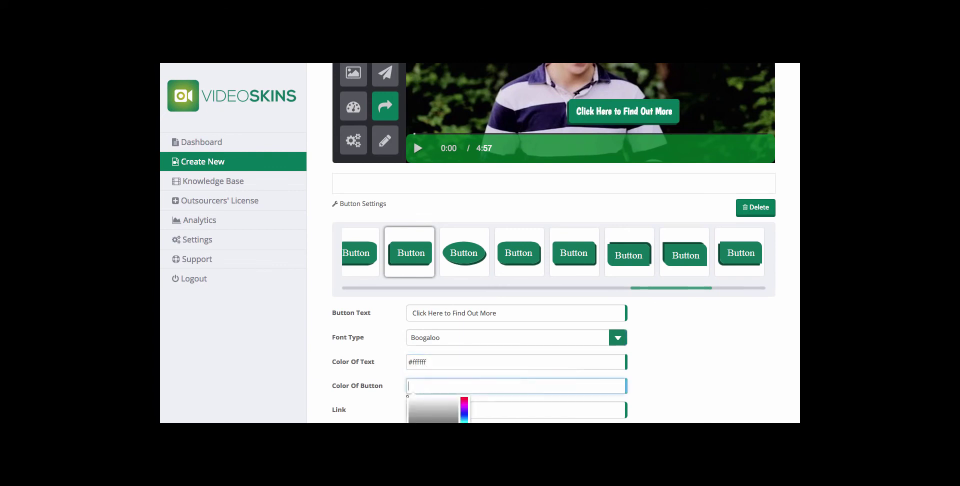
left_click(455, 402)
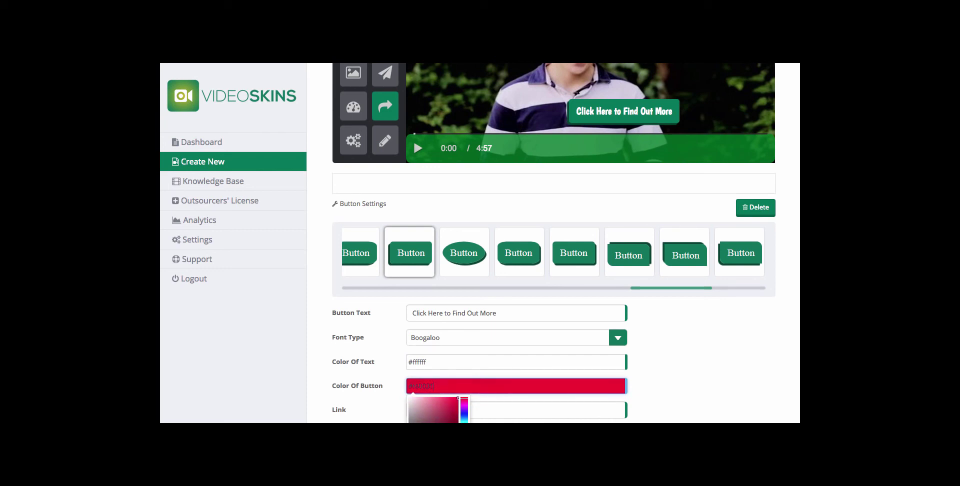
left_click(700, 379)
scroll(689, 368, "down", 1)
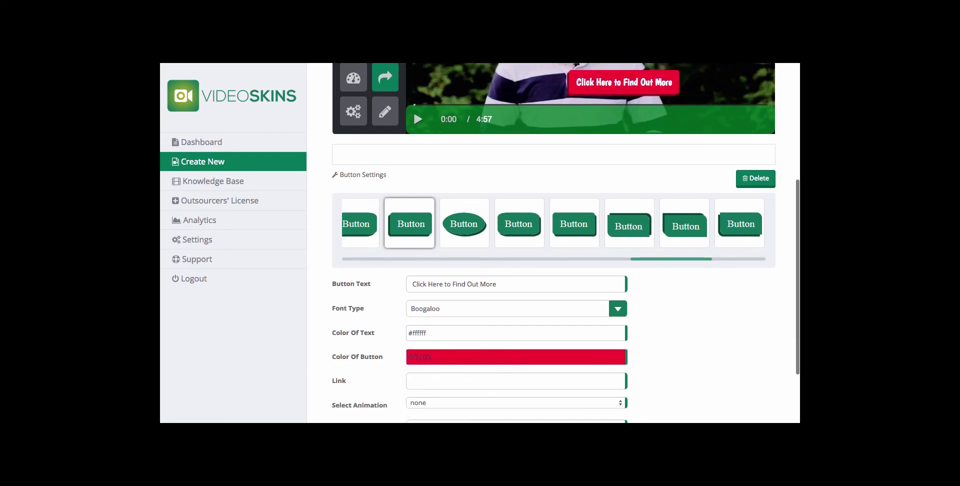
type("http:/")
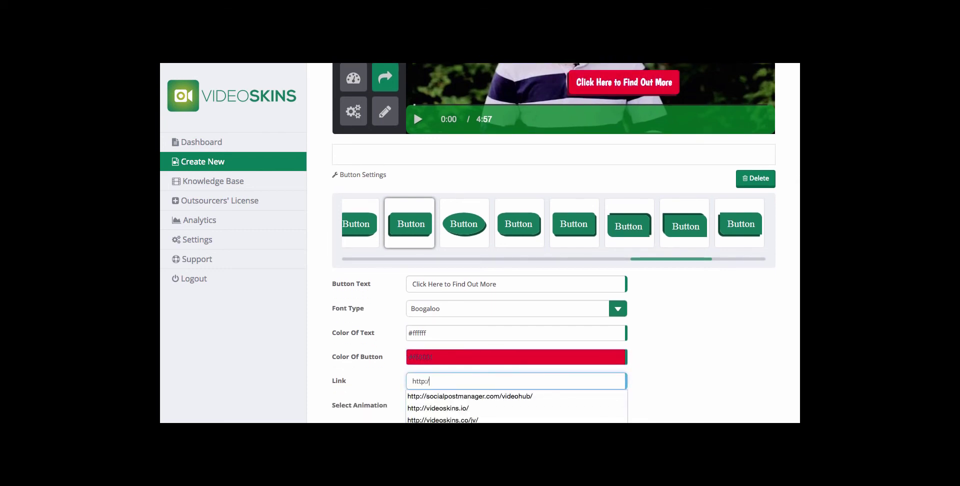
type("/videoskins.")
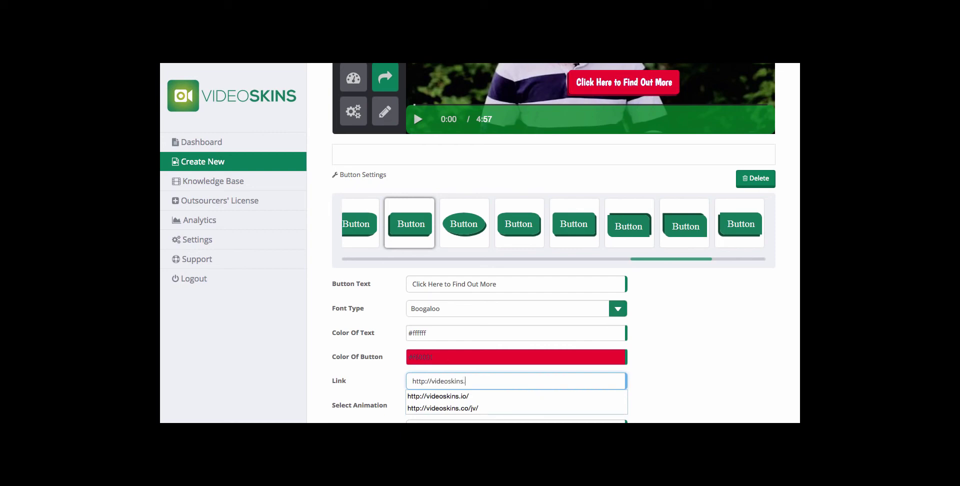
type("io/")
left_click(672, 373)
scroll(673, 373, "up", 2)
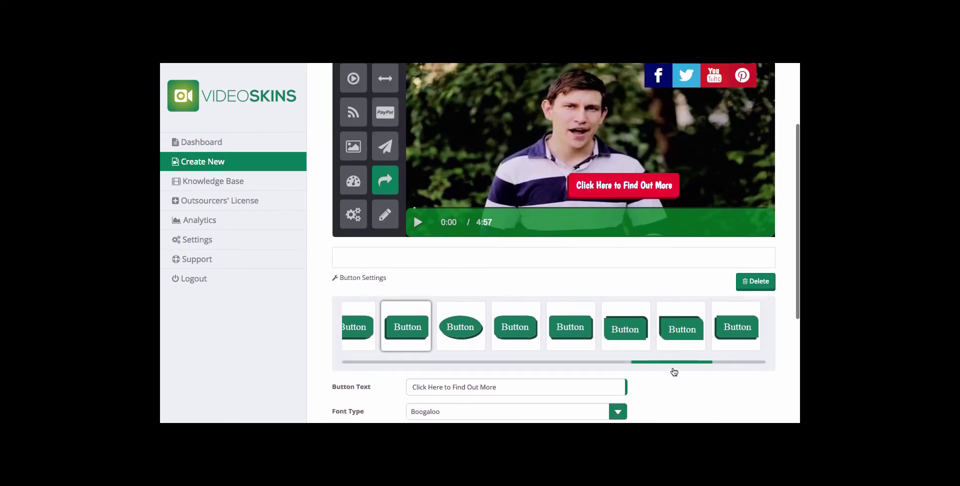
scroll(700, 382, "down", 5)
left_click(470, 347)
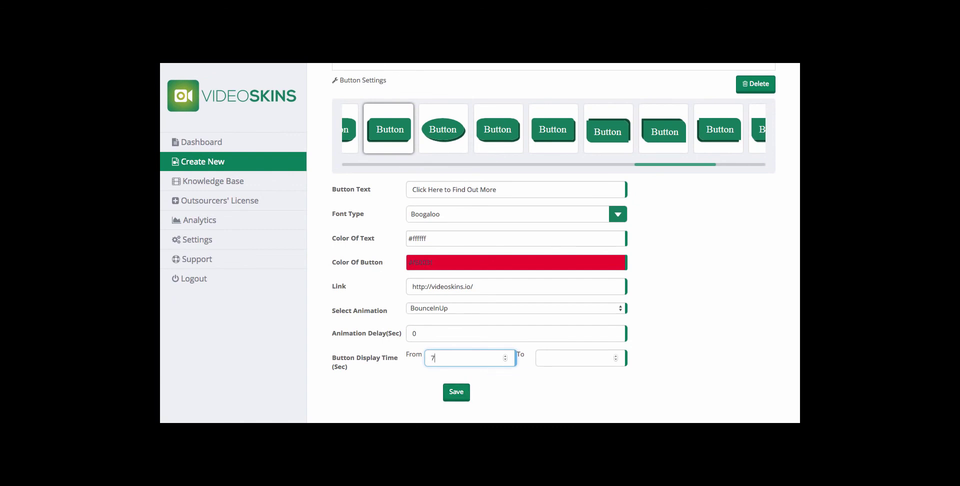
left_click(575, 358)
left_click(456, 391)
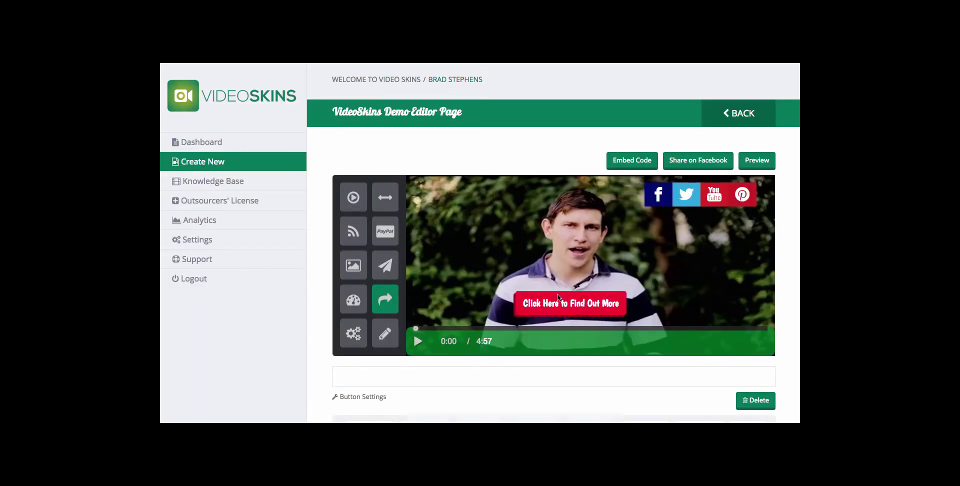
Review the video's Basic Settings, then preview the skinned video
left_click(354, 334)
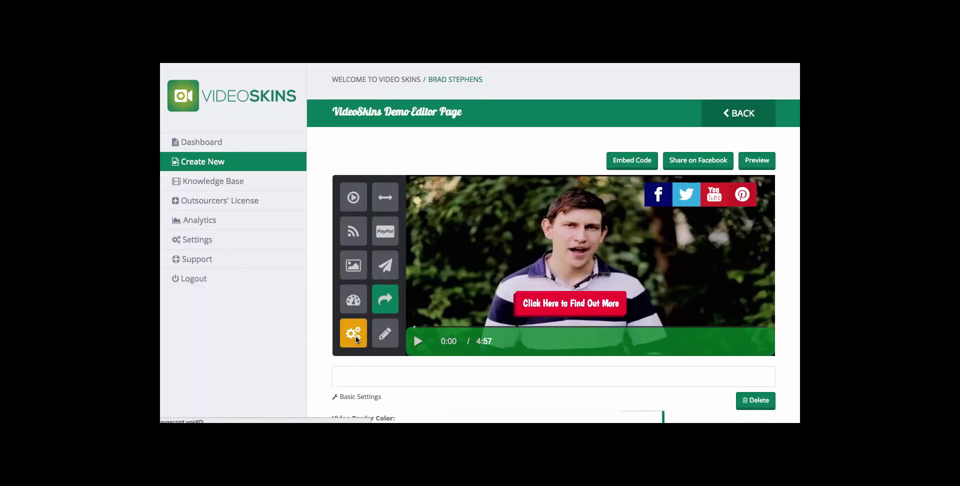
scroll(460, 380, "down", 3)
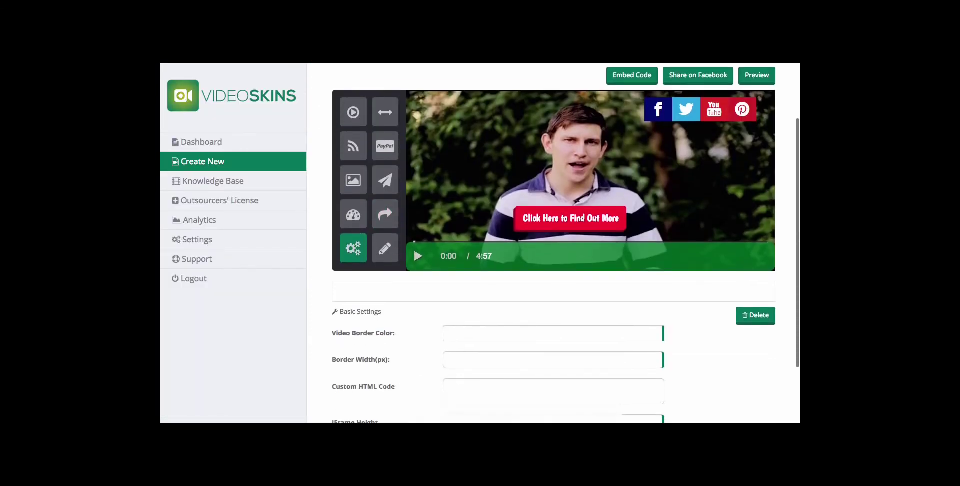
scroll(406, 343, "down", 2)
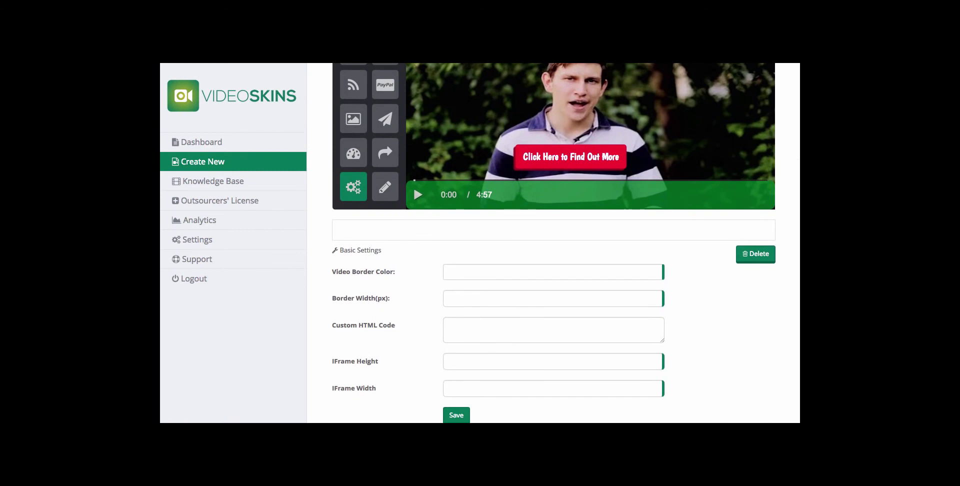
scroll(376, 338, "up", 2)
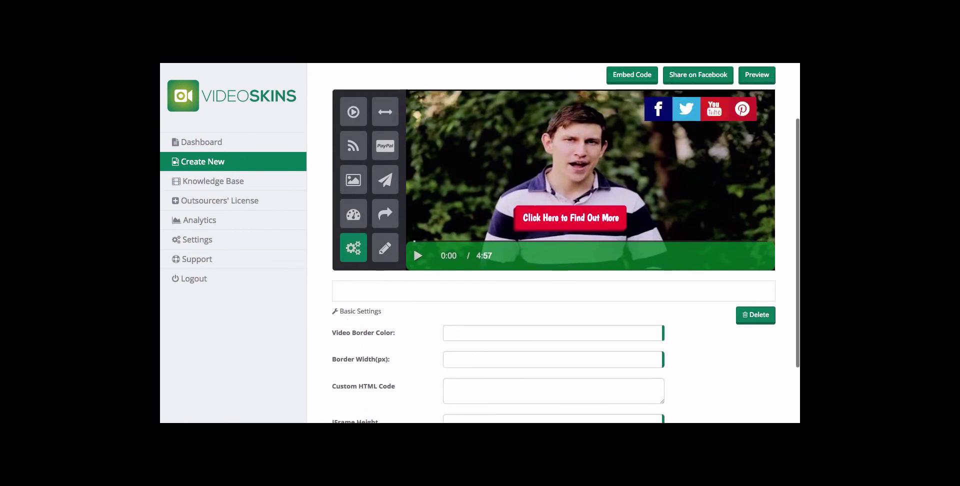
scroll(375, 336, "up", 2)
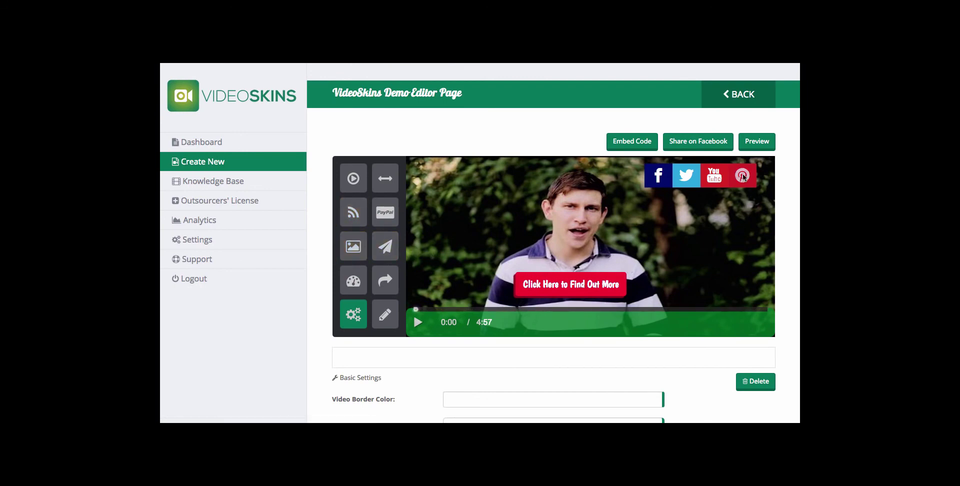
left_click(756, 140)
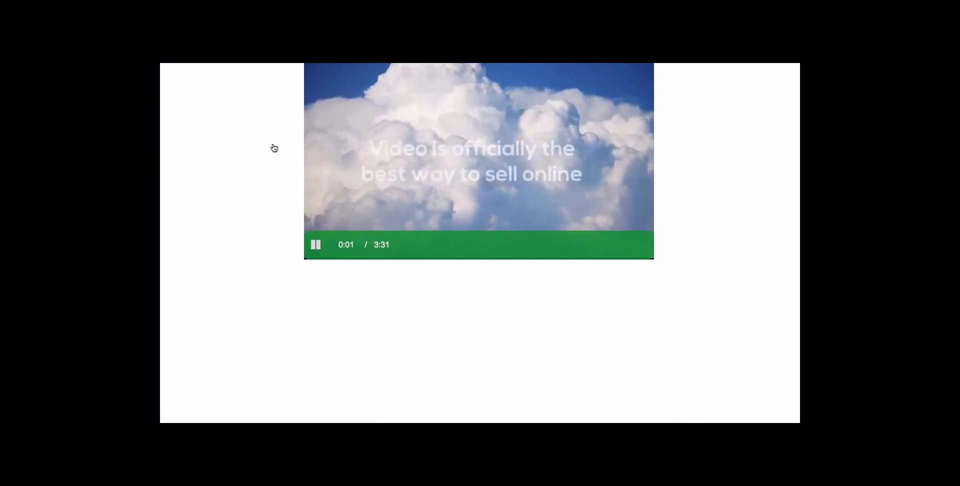